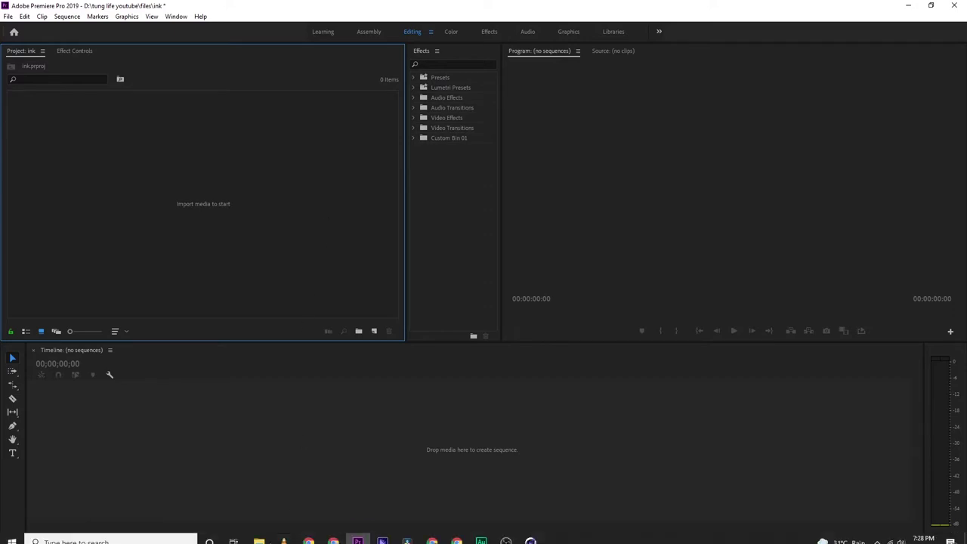
Import all 12 clips from the pexel stock footage folder into the Project panel
left_click(258, 533)
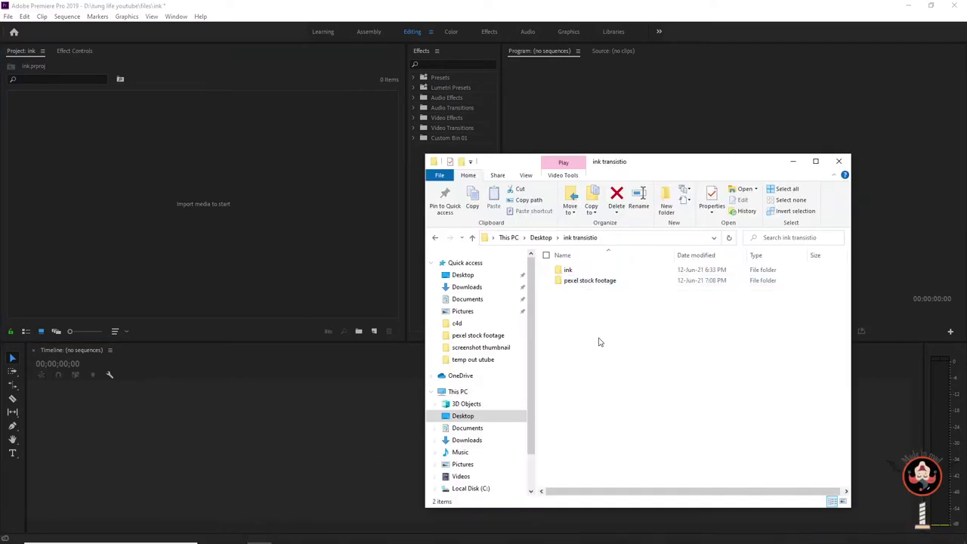
double_click(593, 281)
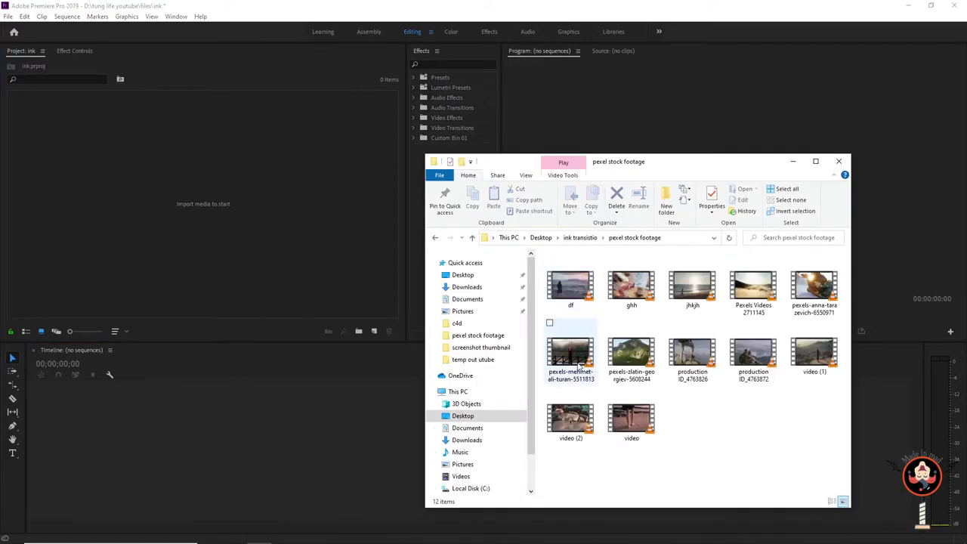
left_click(578, 381)
key("ctrl+a")
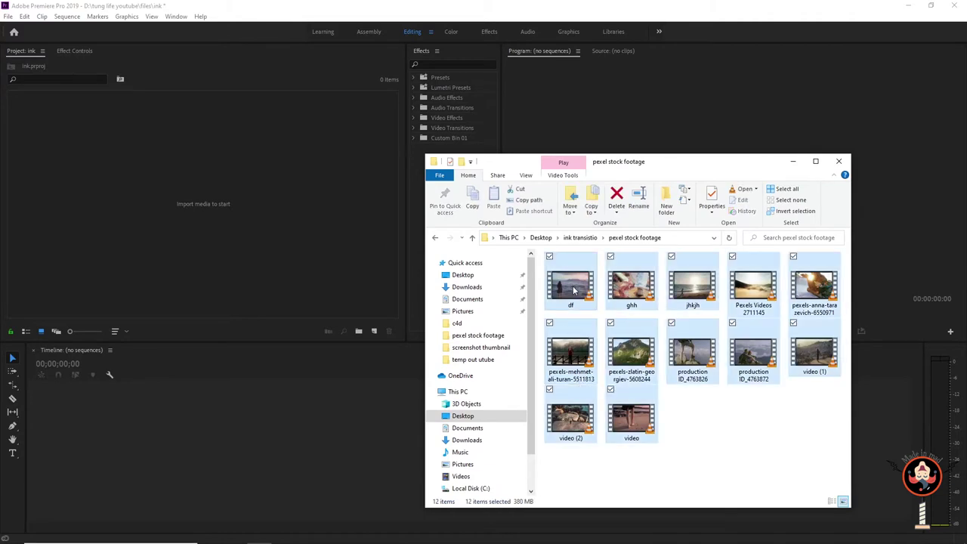
left_click_drag(574, 290, 257, 213)
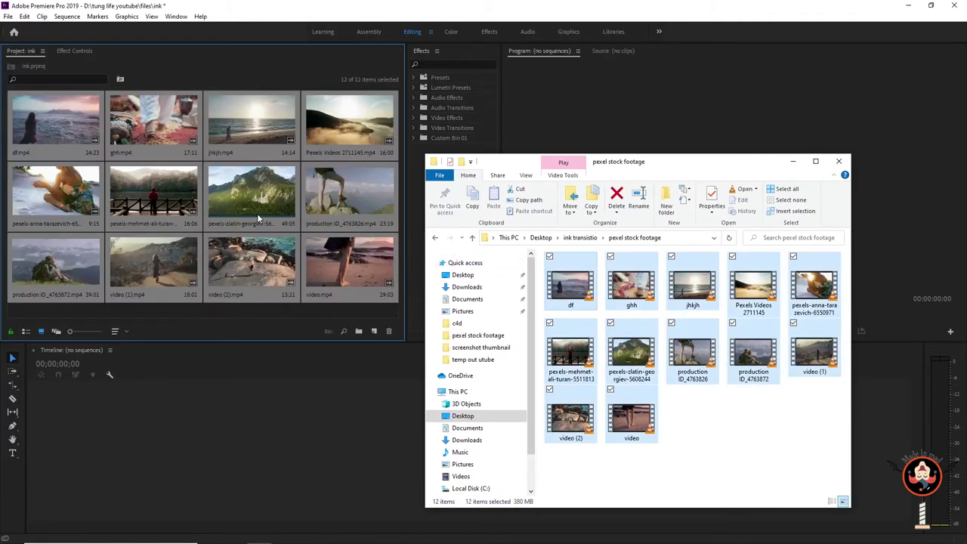
Import the Ink Transitions folder from the ink folder into the project
left_click(583, 239)
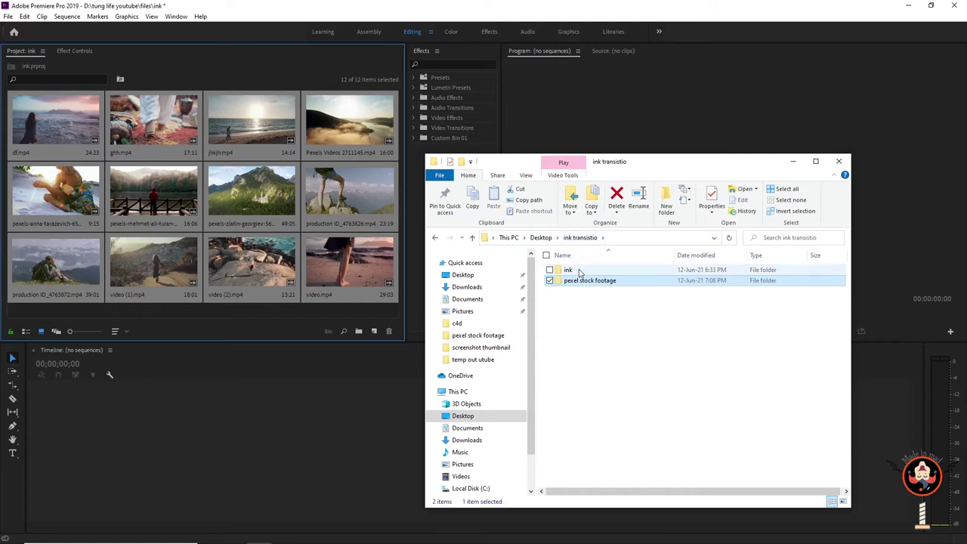
double_click(578, 270)
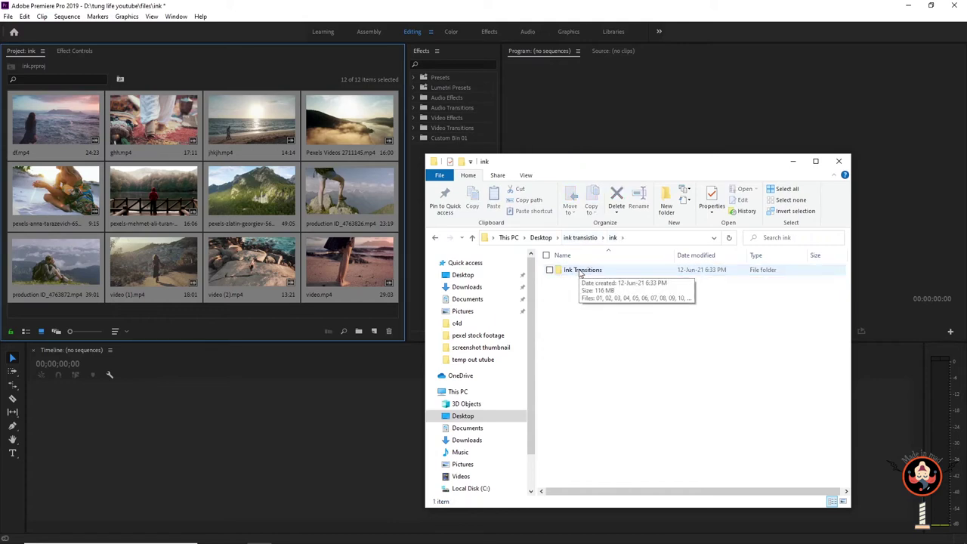
left_click_drag(578, 270, 298, 267)
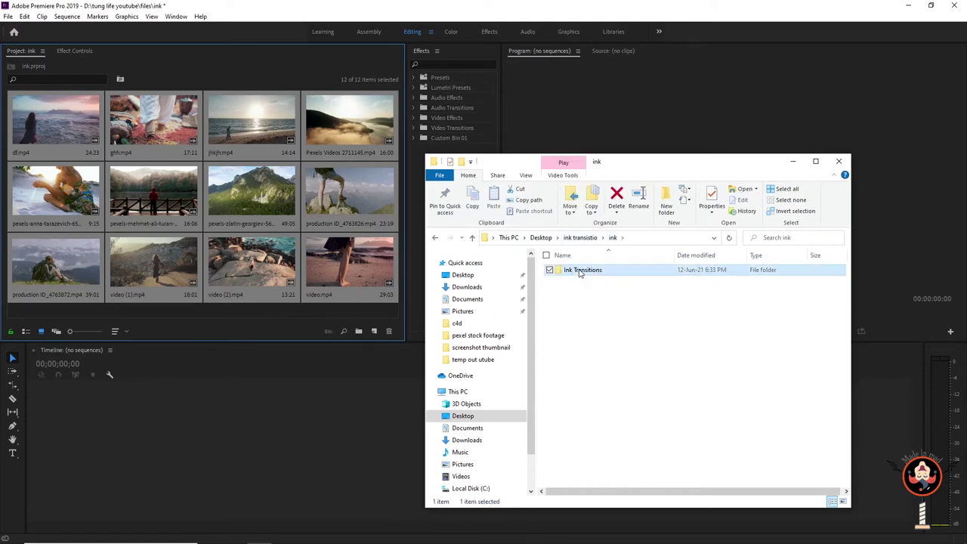
left_click(298, 262)
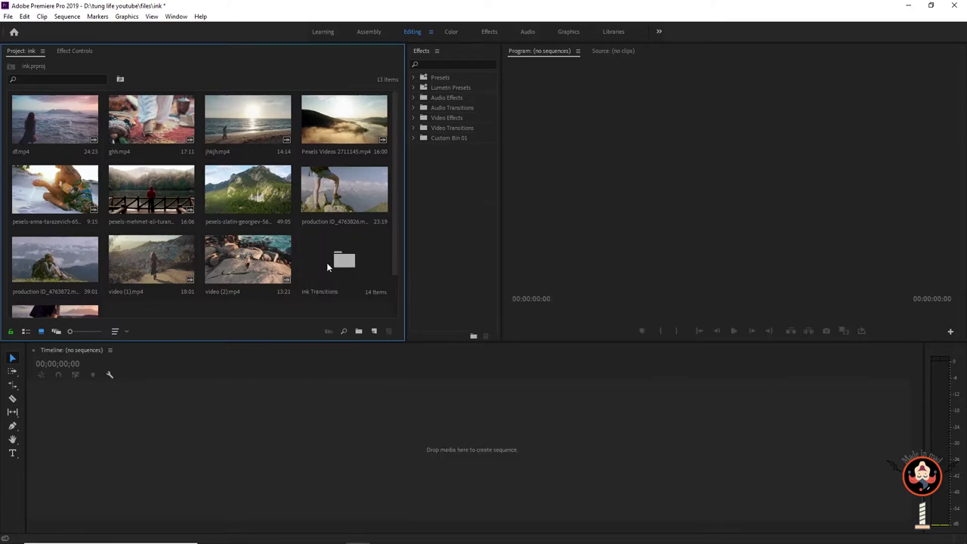
Dock the Ink Transitions bin as a tab beside the project, ahead of Effect Controls
double_click(326, 262)
left_click_drag(92, 74, 117, 130)
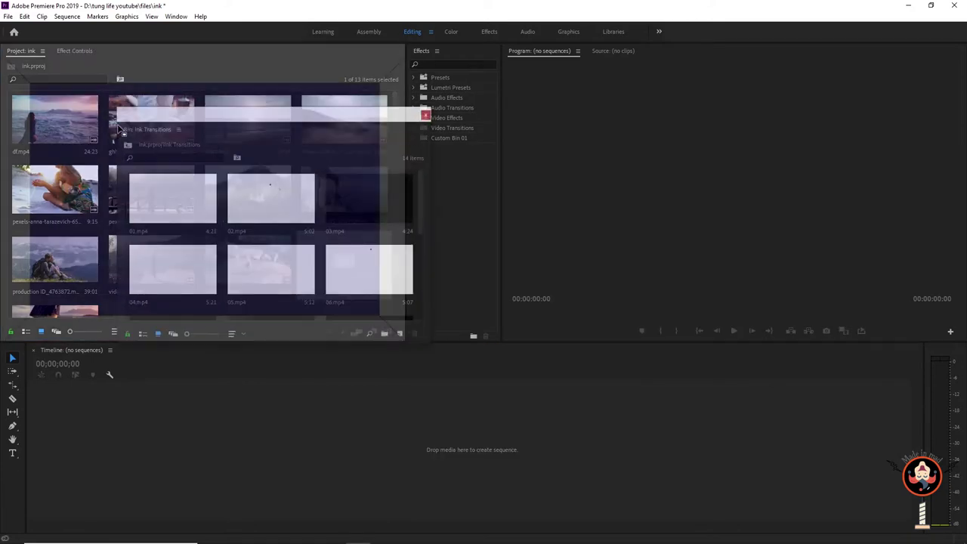
left_click_drag(58, 52, 112, 55)
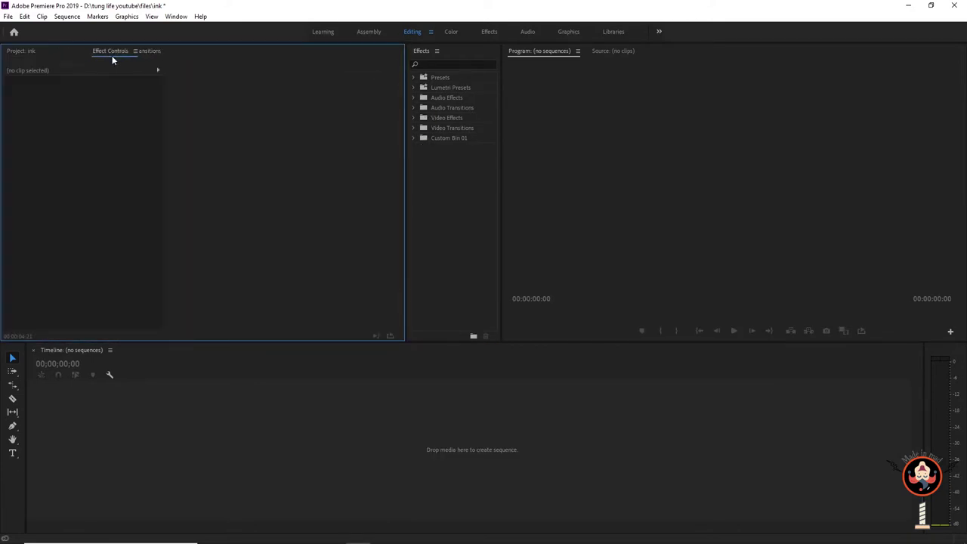
left_click_drag(194, 56, 187, 57)
Back in the project, drag the Pexels Videos 2711145 clip toward the empty timeline
left_click(27, 53)
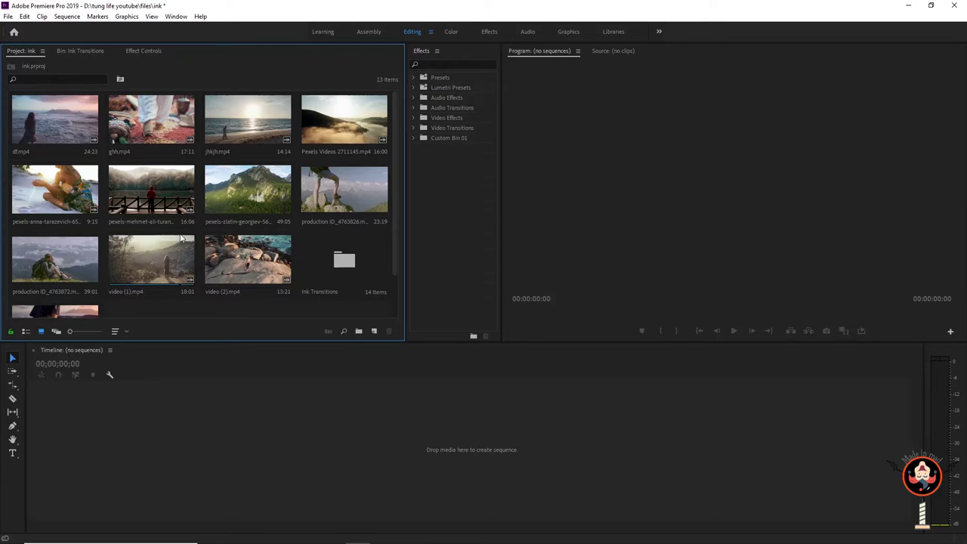
left_click(352, 128)
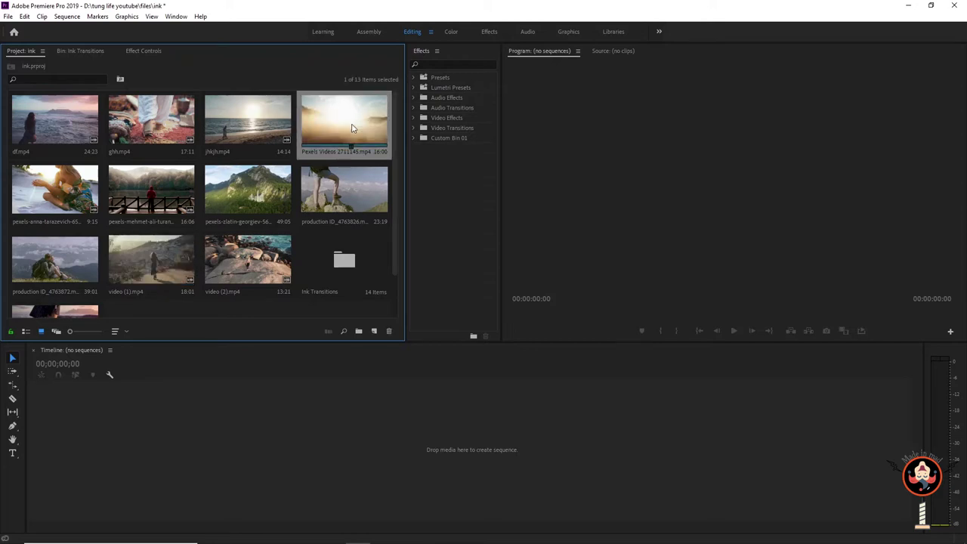
left_click_drag(335, 134, 140, 387)
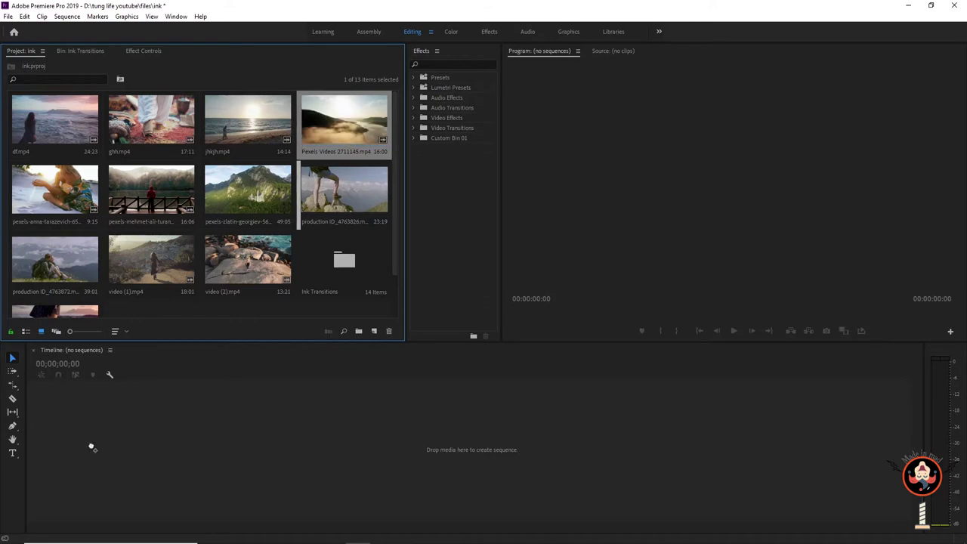
Make a Pexels Videos 2711145 sequence trimmed to 8:12, with video.mp4 on V2 from about 0:05
left_click_drag(90, 447, 90, 447)
left_click_drag(226, 373, 330, 375)
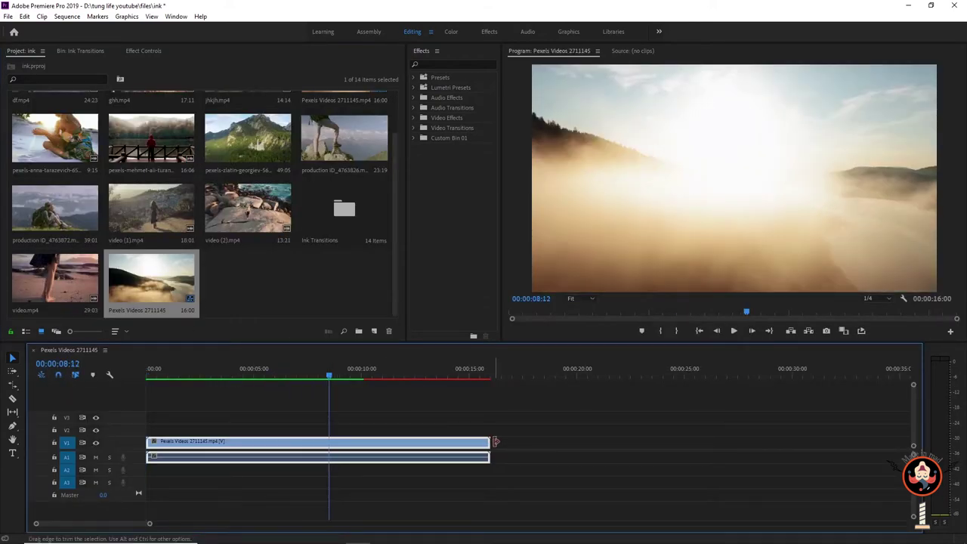
left_click_drag(487, 441, 329, 441)
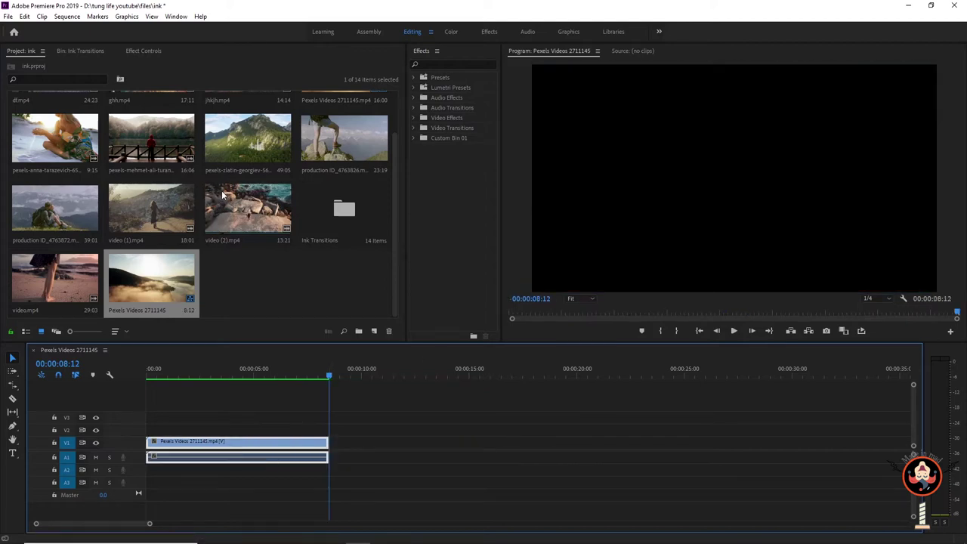
left_click(34, 270)
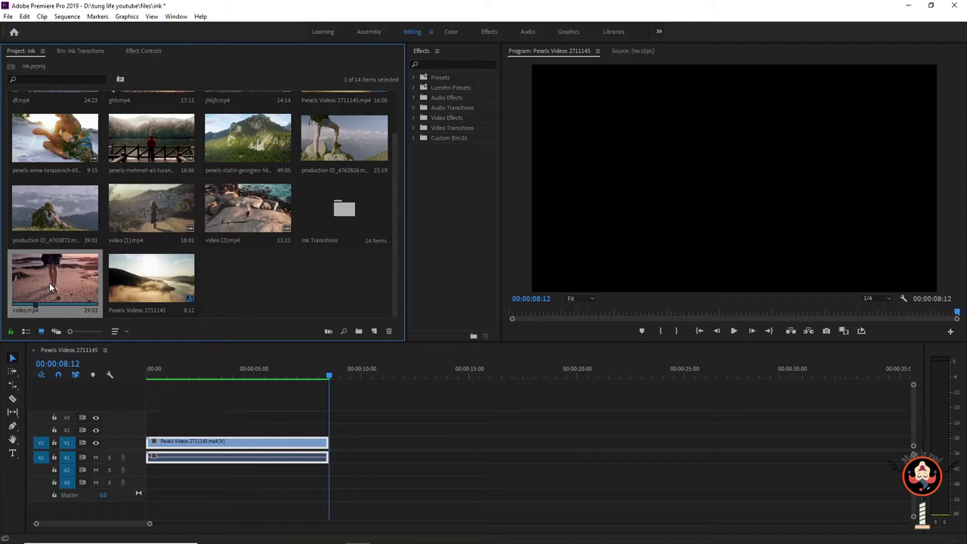
mouse_move(218, 382)
left_mouse_down()
mouse_move(254, 429)
mouse_move(242, 425)
left_mouse_up()
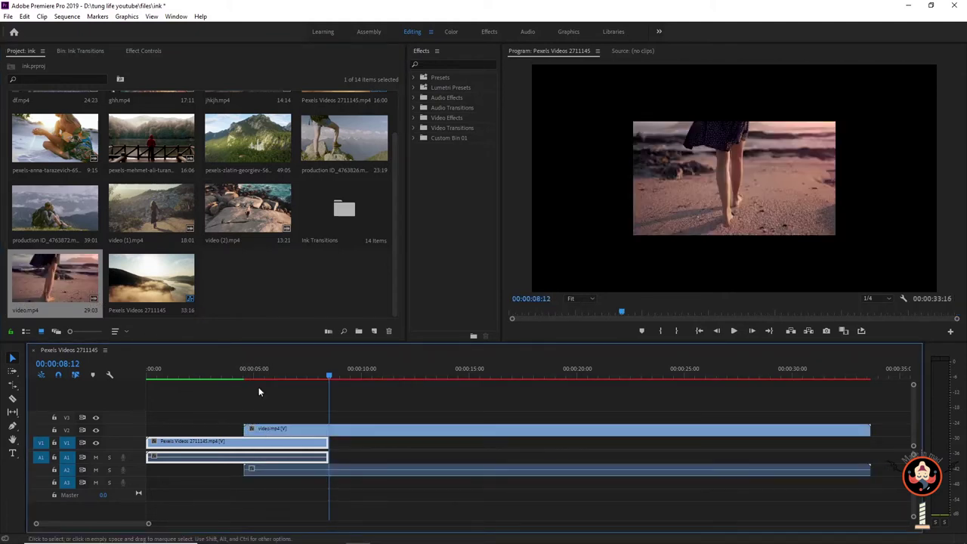
Scale the V2 video.mp4 clip up to 202 so it fills the frame
left_click(274, 428)
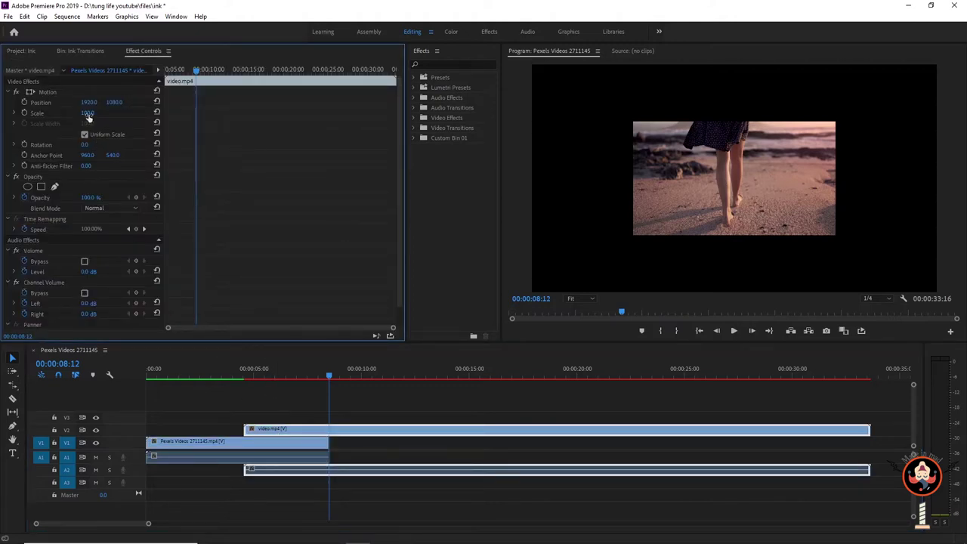
left_click_drag(88, 114, 164, 114)
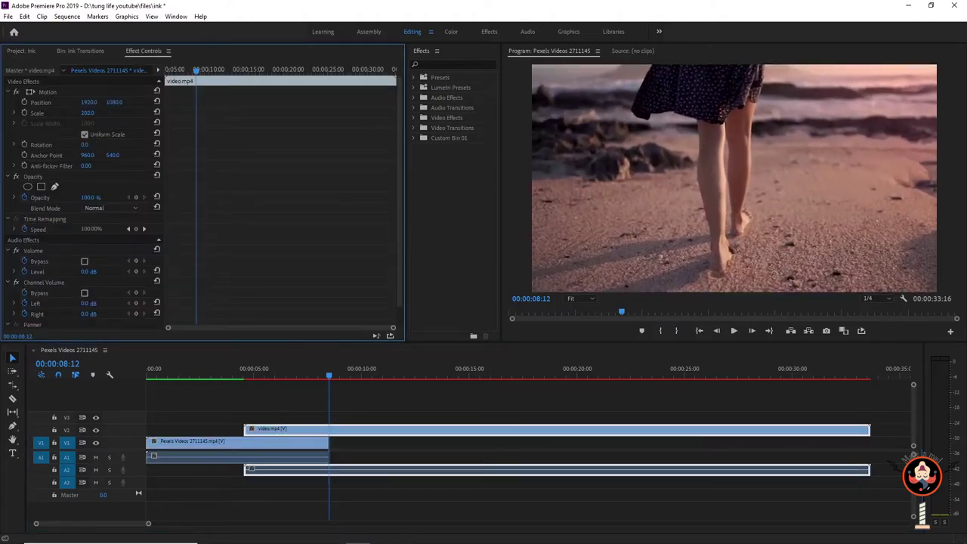
left_click(80, 50)
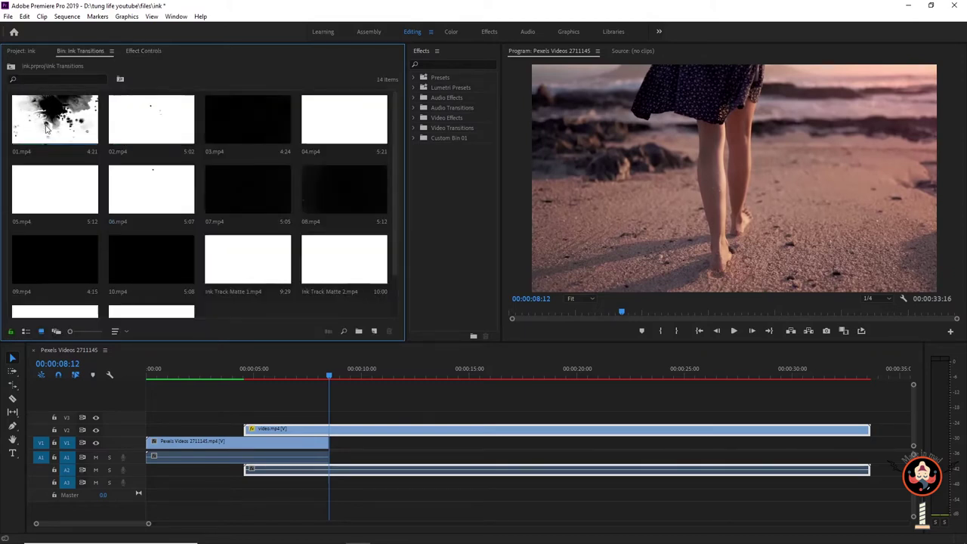
Place the 01.mp4 ink splash on V3 at about 0:05 and scale it to 203
left_click(59, 129)
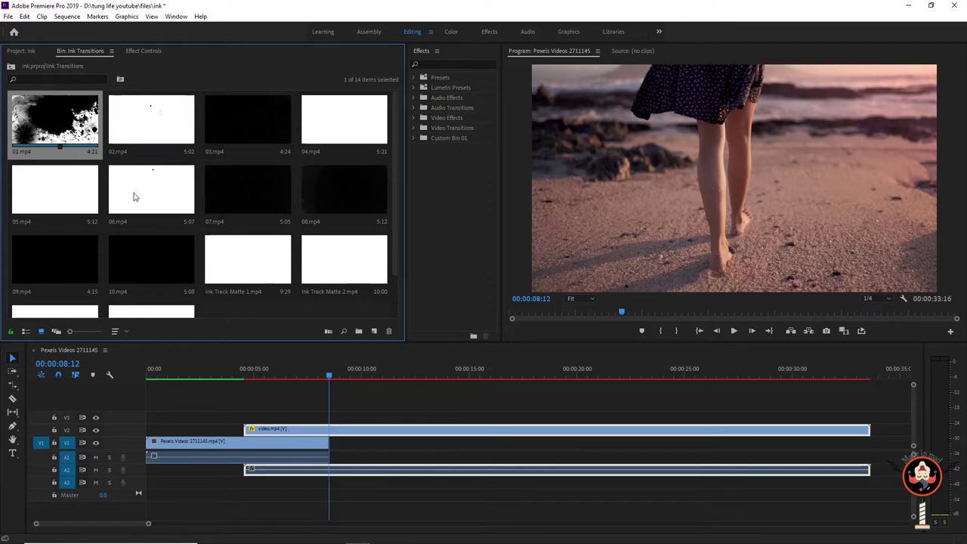
left_click_drag(54, 120, 252, 422)
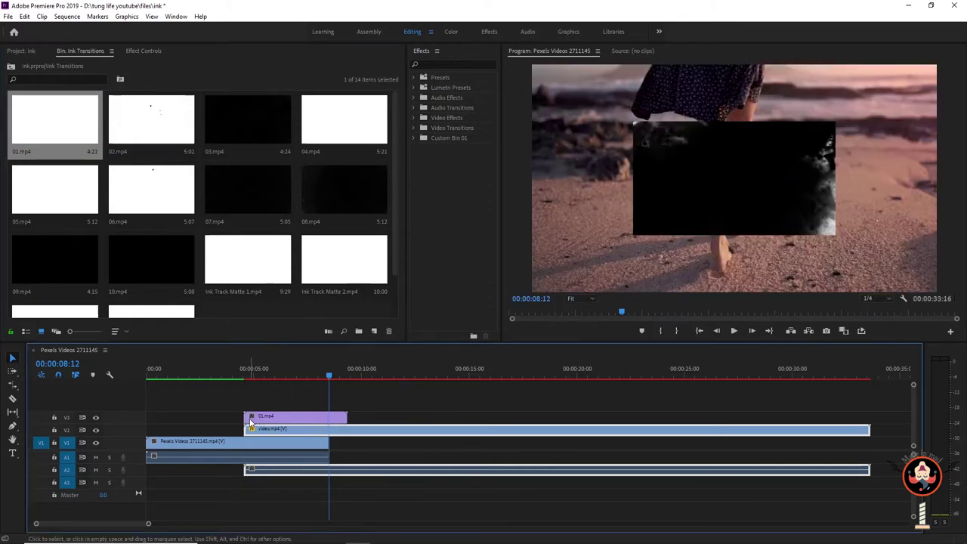
left_click(251, 420)
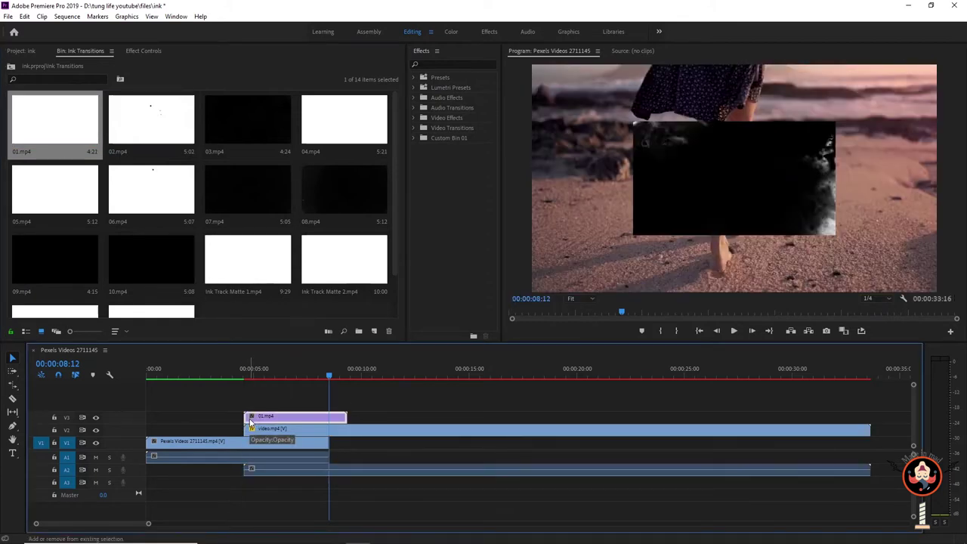
key("shift+5")
left_click_drag(87, 113, 153, 113)
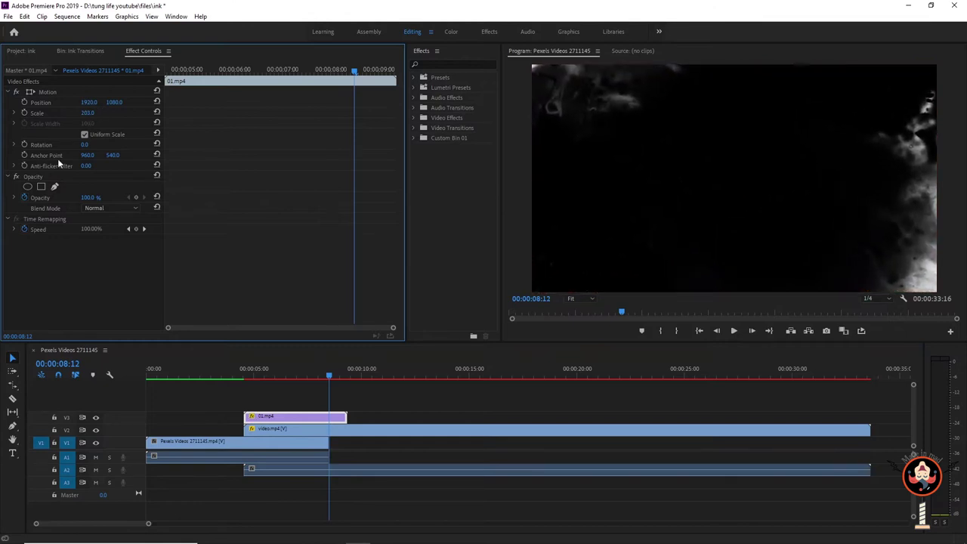
Apply the Track Matte Key effect to video.mp4
left_click(442, 62)
type("track")
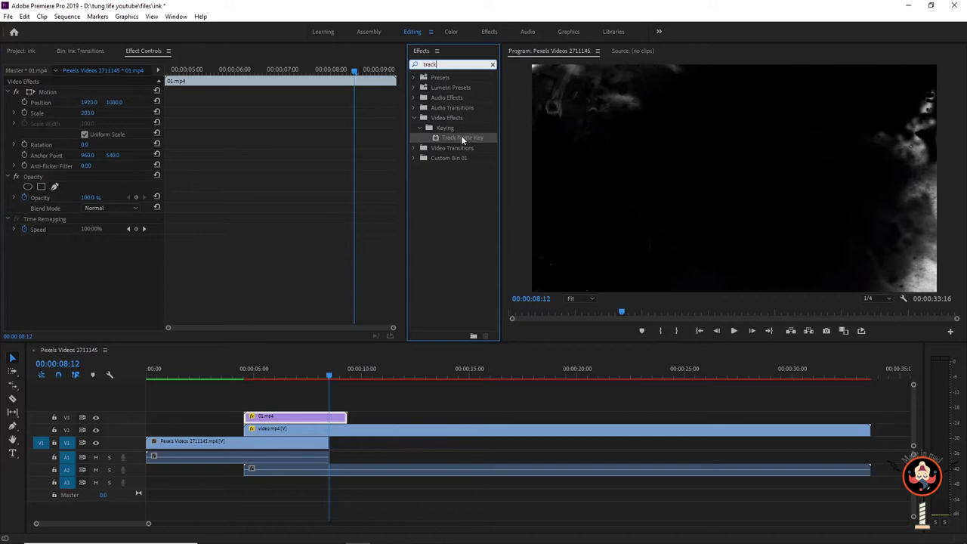
left_click(463, 138)
left_click_drag(458, 138, 383, 431)
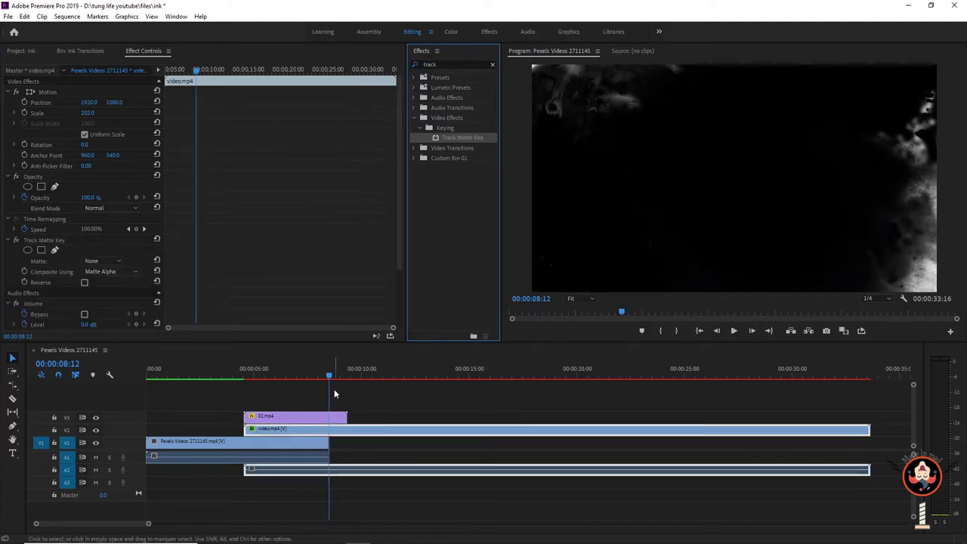
Set the Track Matte Key's Matte to Video 3 and Composite Using to Matte Luma
left_click_drag(329, 382, 282, 378)
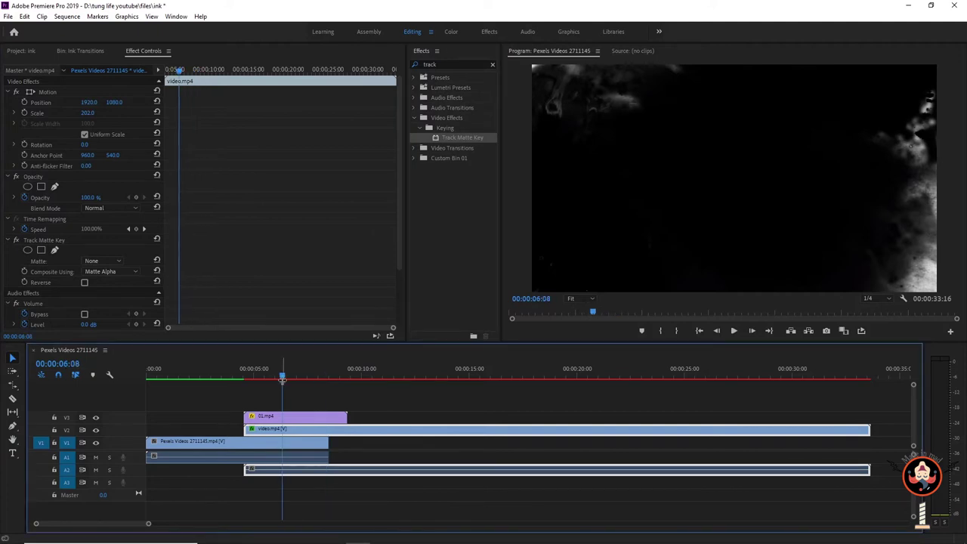
left_click(108, 260)
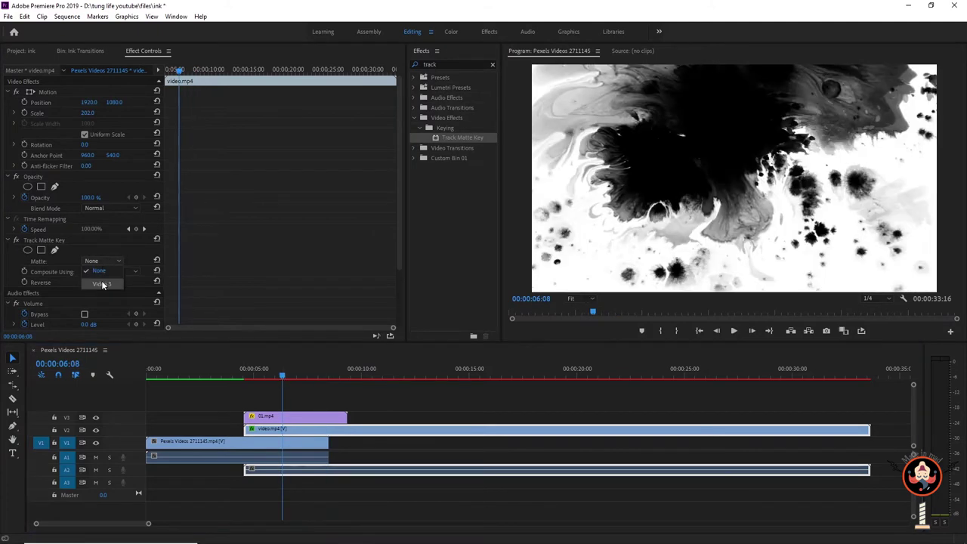
left_click(103, 284)
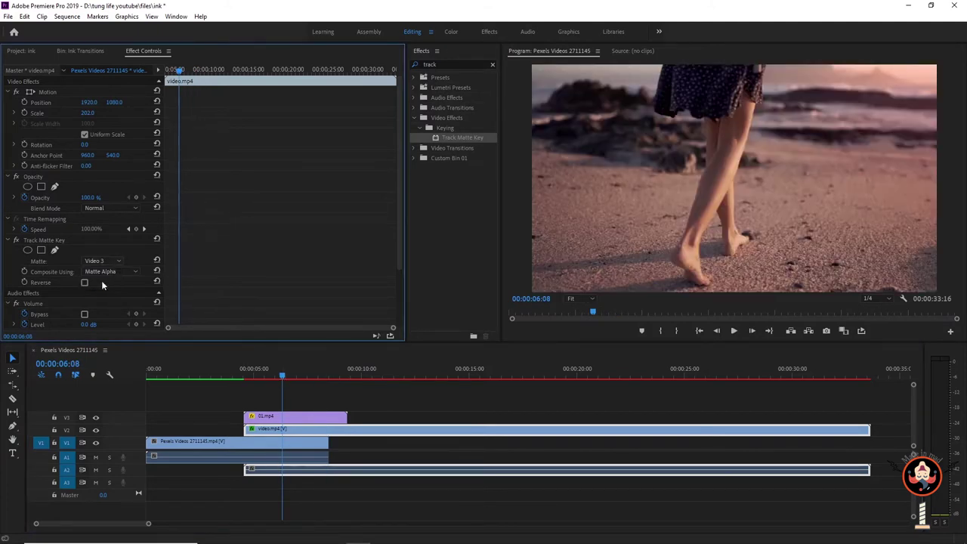
left_click(110, 271)
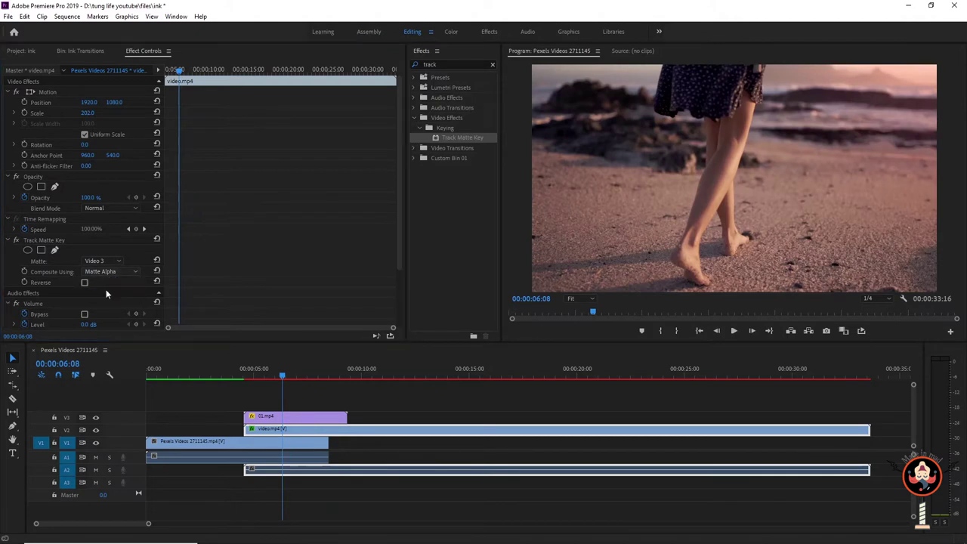
left_click(107, 293)
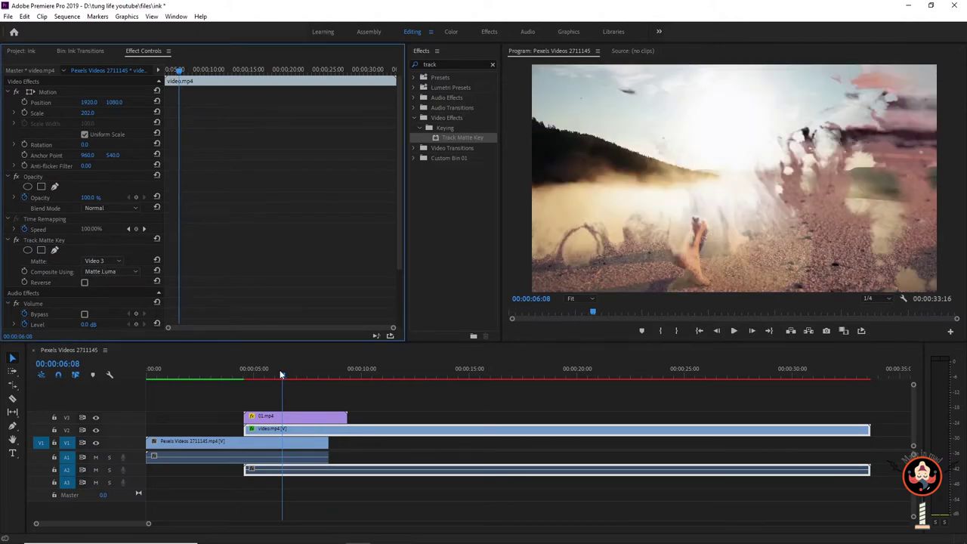
Preview the transition, then try Reverse on video.mp4's track matte and undo it
left_click(280, 442)
left_click(231, 372)
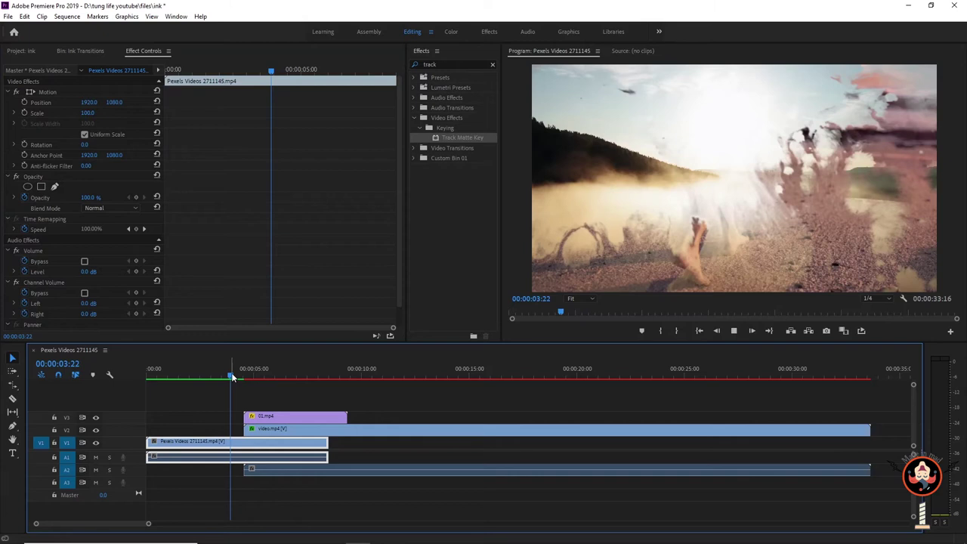
mouse_move(231, 376)
left_mouse_down()
mouse_move(253, 382)
mouse_move(239, 383)
left_mouse_up()
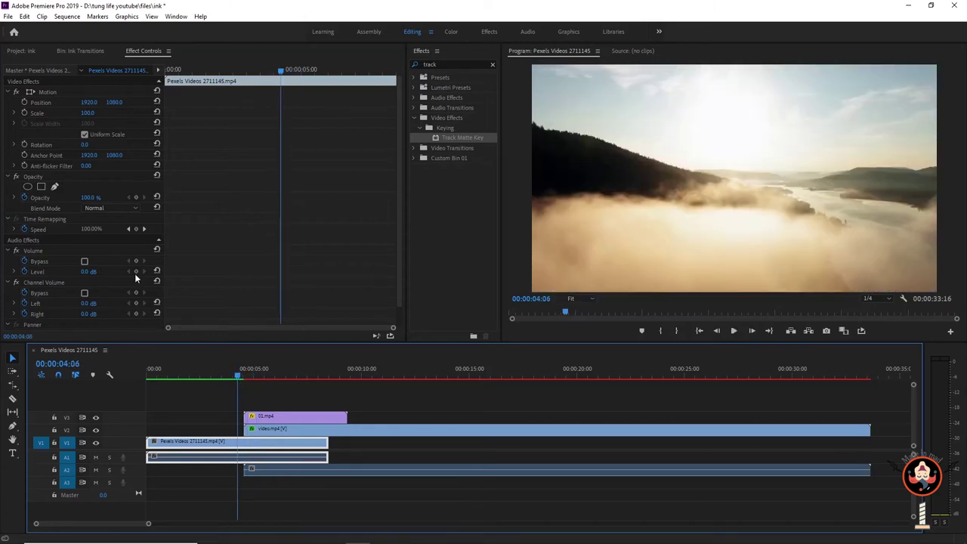
left_click(277, 428)
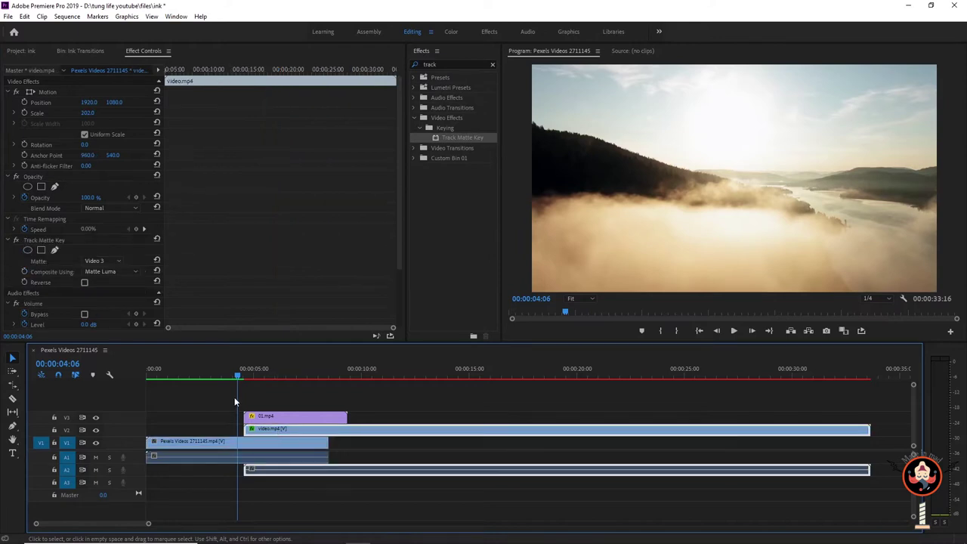
left_click(85, 283)
key("ctrl+z")
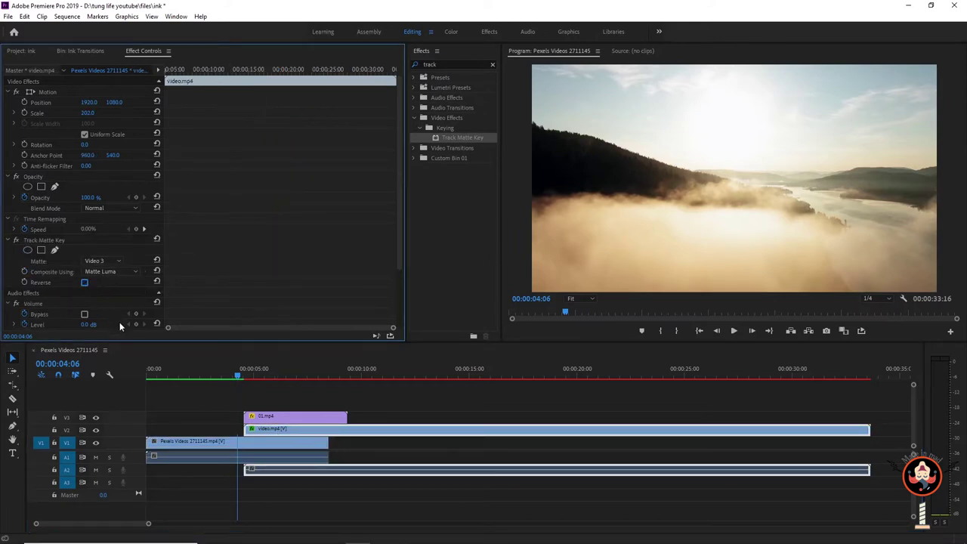
Rewind before the transition and switch on Reverse for video.mp4's track matte
left_click(243, 375)
left_click_drag(242, 377, 221, 377)
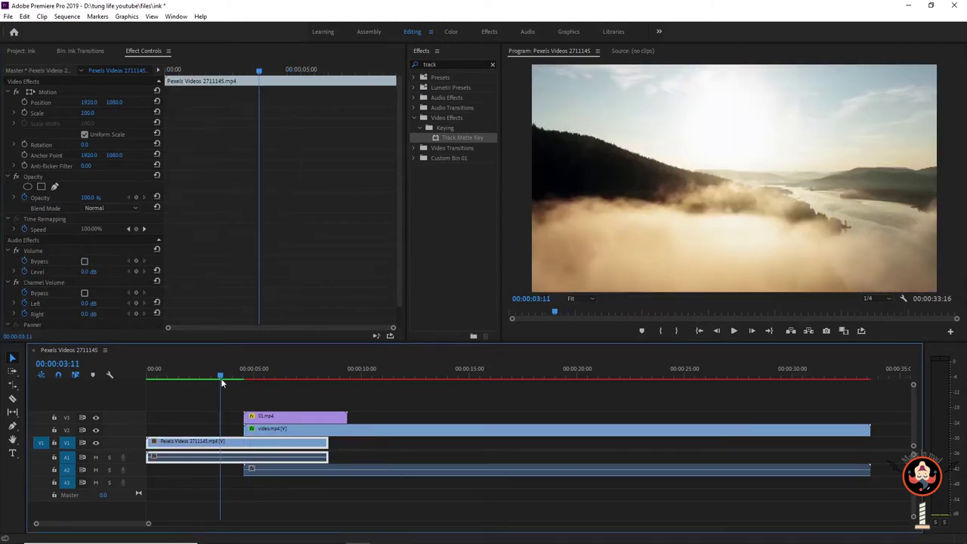
left_click(266, 430)
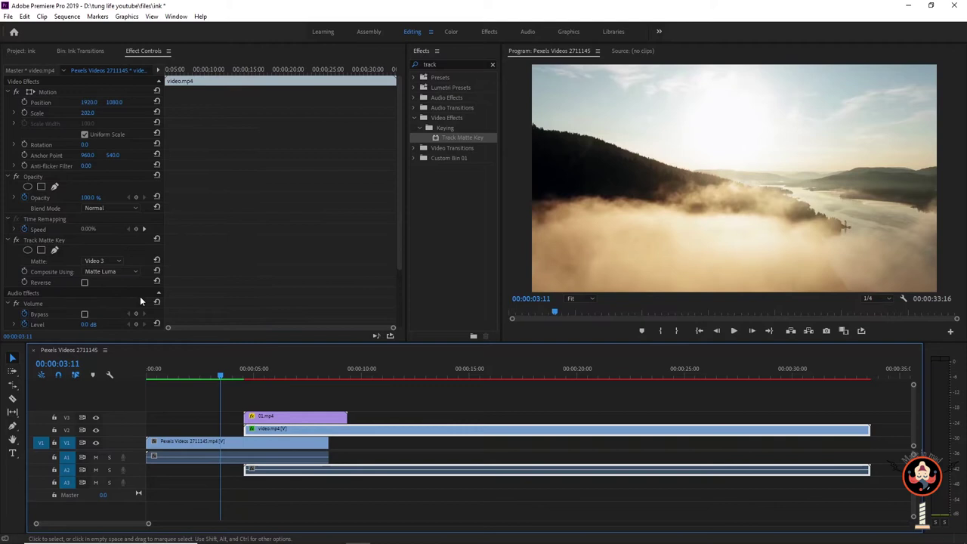
left_click(84, 284)
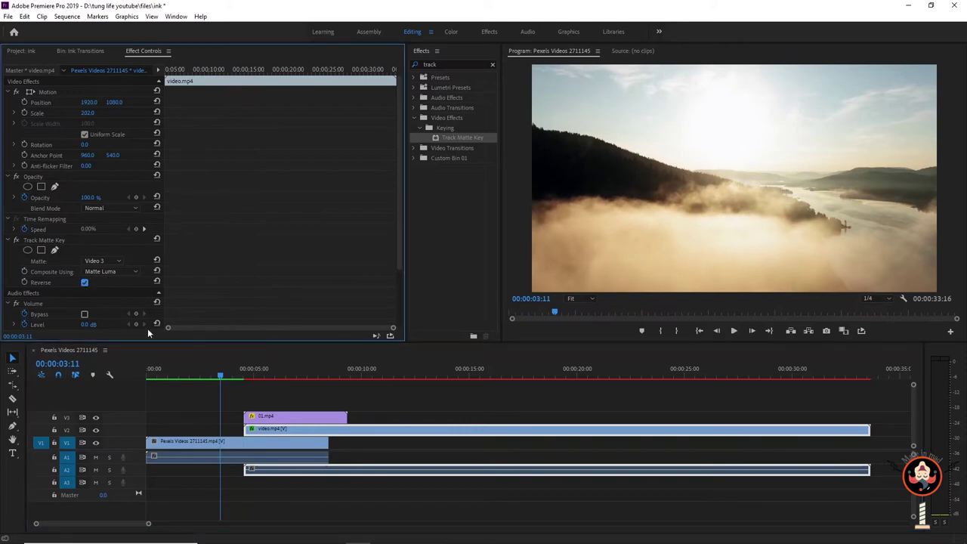
mouse_move(221, 377)
left_mouse_down()
mouse_move(253, 383)
mouse_move(257, 406)
mouse_move(337, 420)
left_mouse_up()
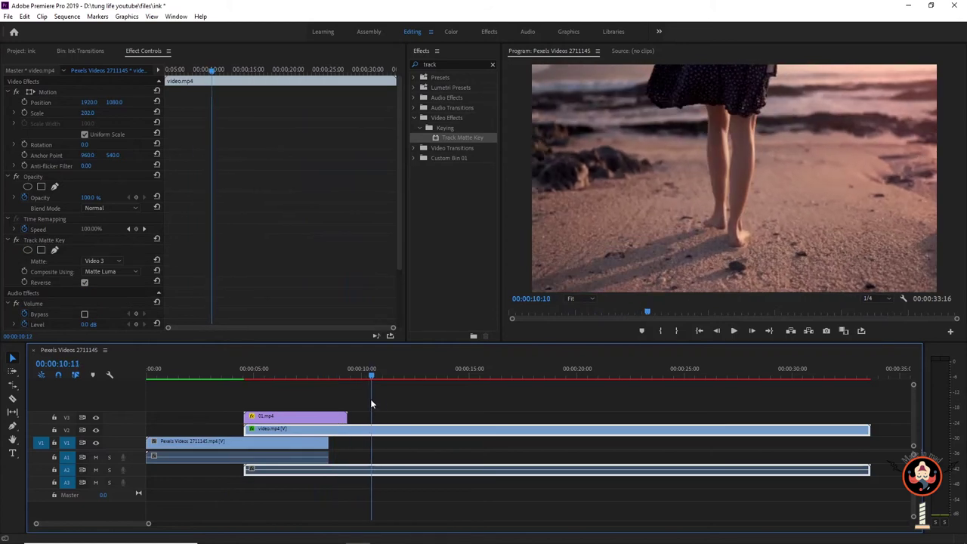
mouse_move(336, 421)
left_mouse_down()
mouse_move(336, 407)
mouse_move(309, 412)
mouse_move(356, 412)
left_mouse_up()
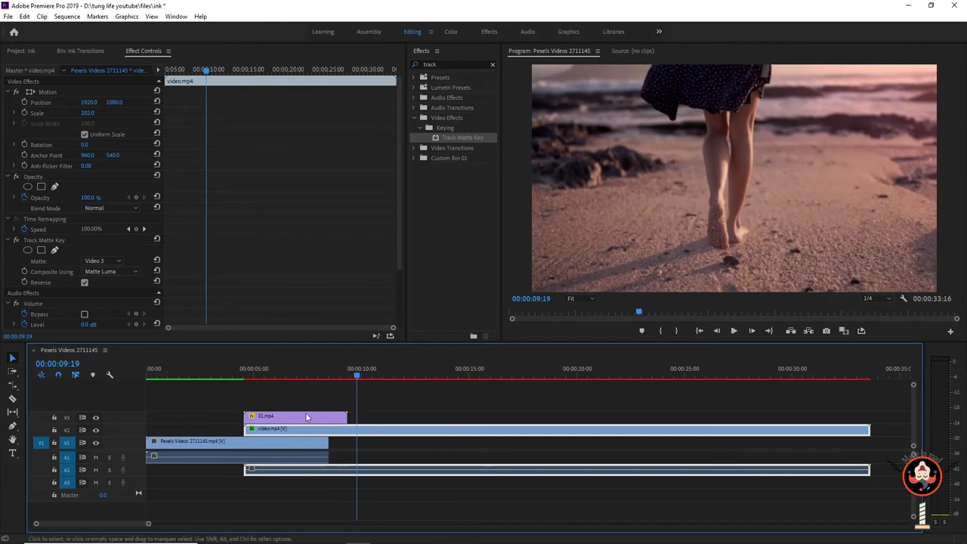
left_click_drag(259, 393, 291, 428)
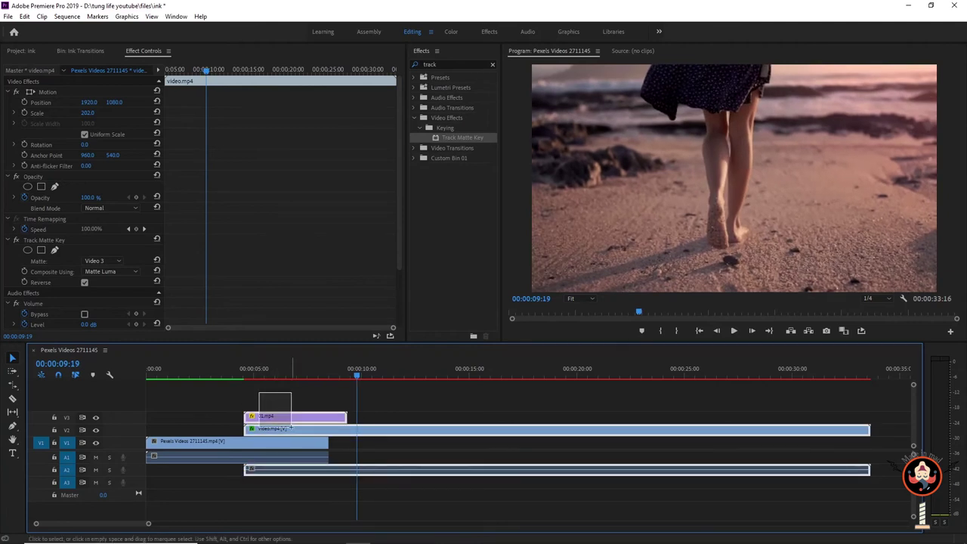
Trim 01.mp4 to end near 7:21 and nest it with video.mp4 into sequence 1
mouse_move(282, 370)
left_mouse_down()
mouse_move(255, 371)
mouse_move(315, 383)
left_mouse_up()
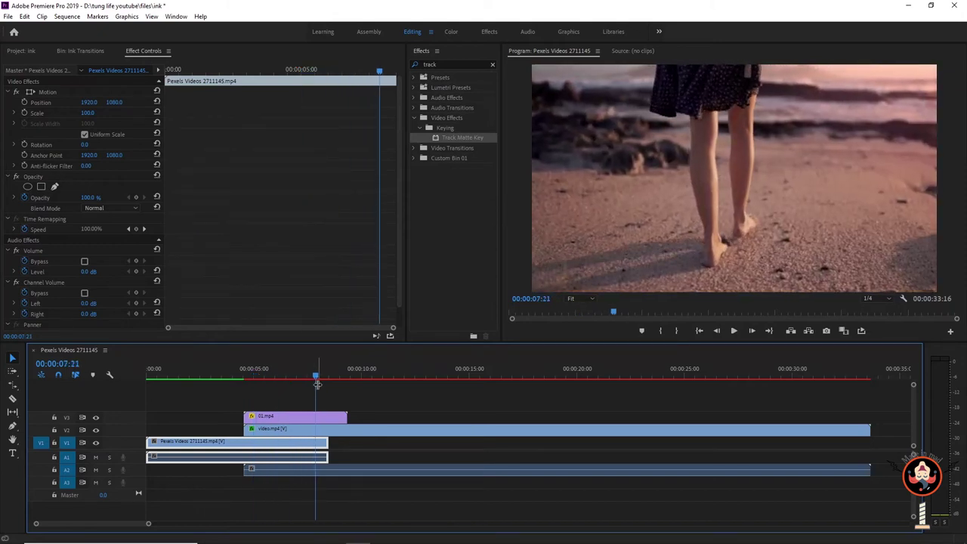
left_click_drag(326, 417, 312, 416)
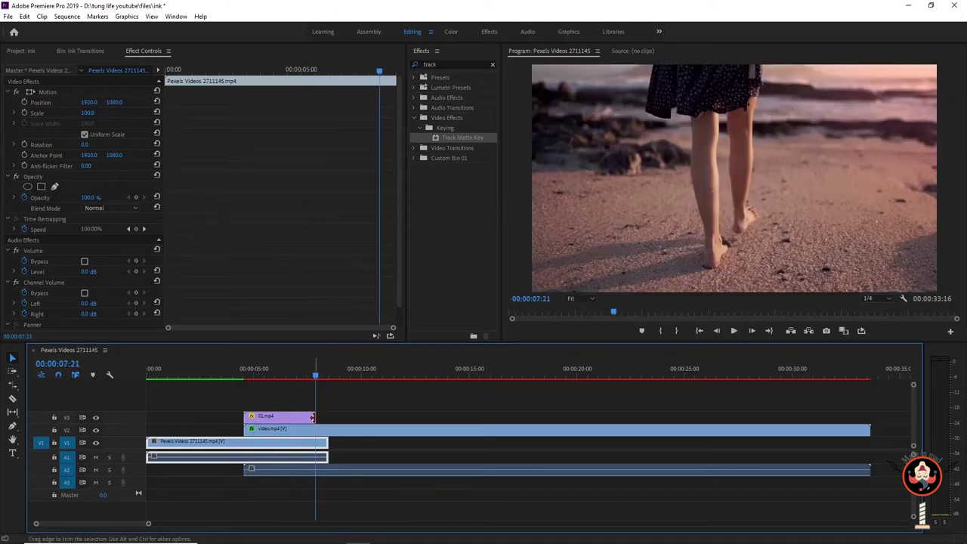
left_click_drag(260, 396, 295, 429)
right_click(296, 429)
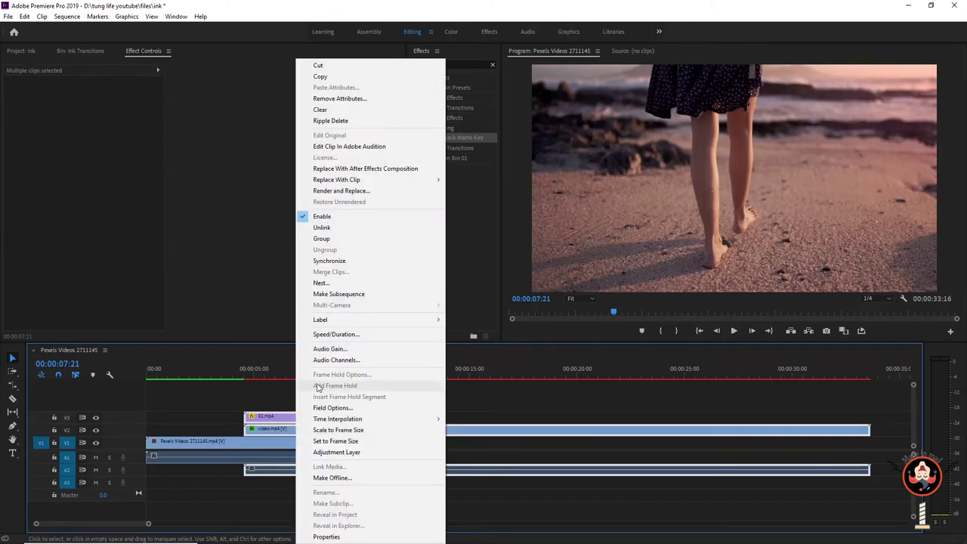
left_click(318, 283)
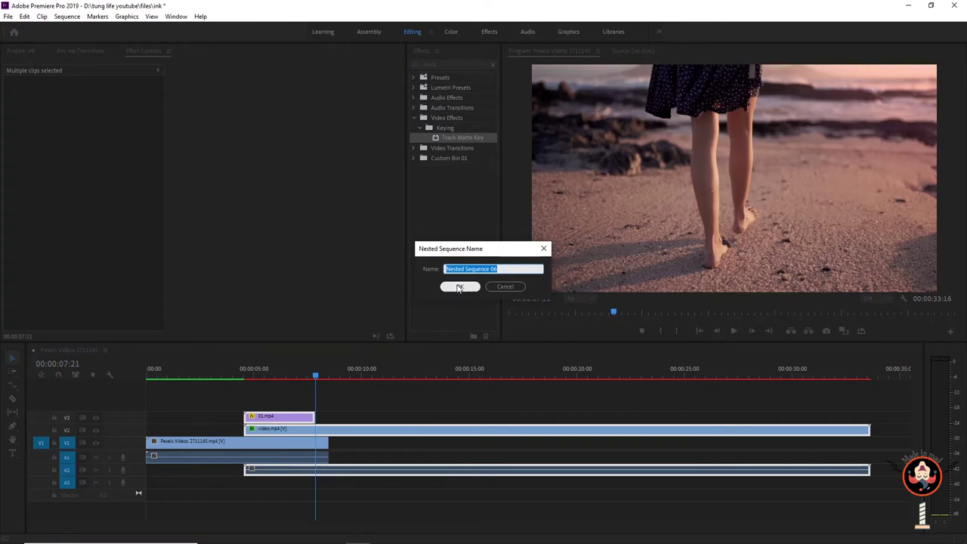
left_click(459, 286)
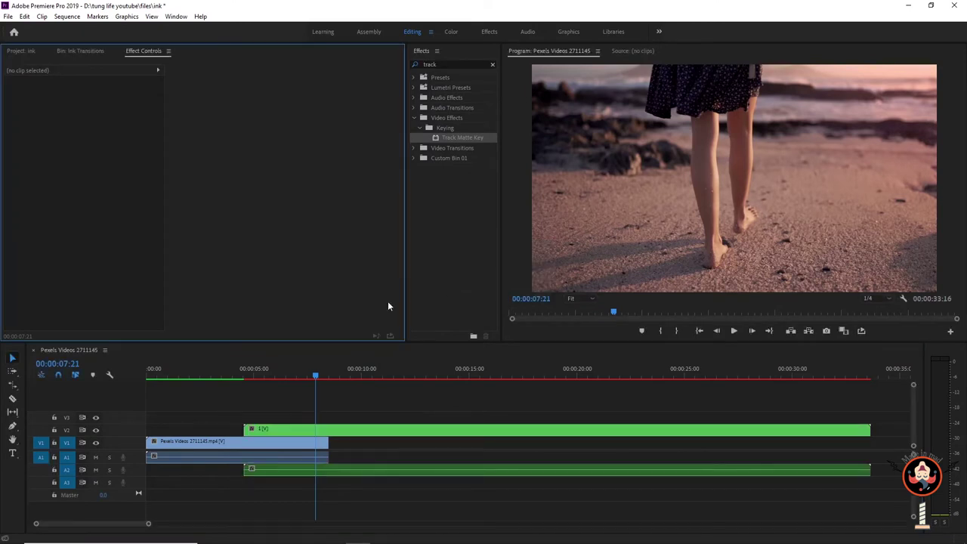
left_click(229, 371)
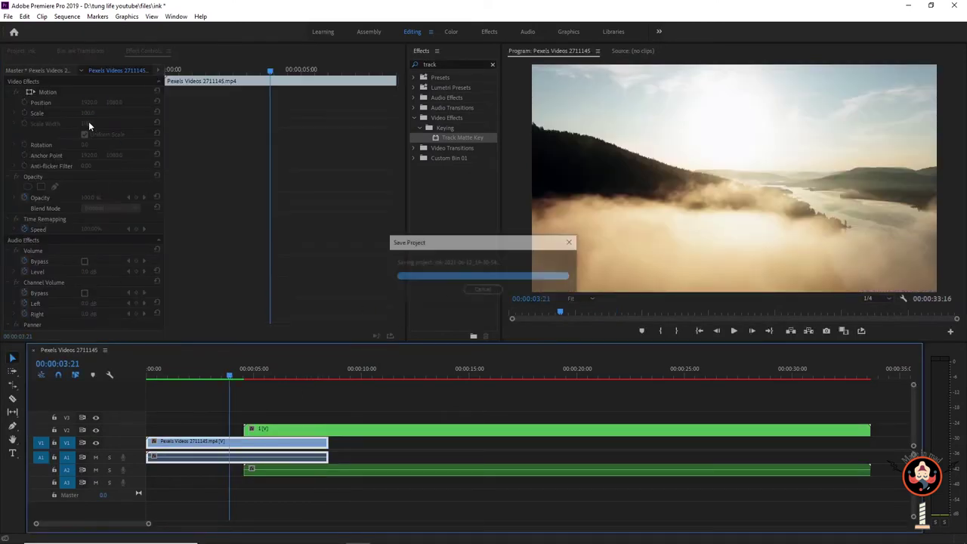
Place df.mp4 on V3 above the nested clip, starting around 8:12
left_click(21, 52)
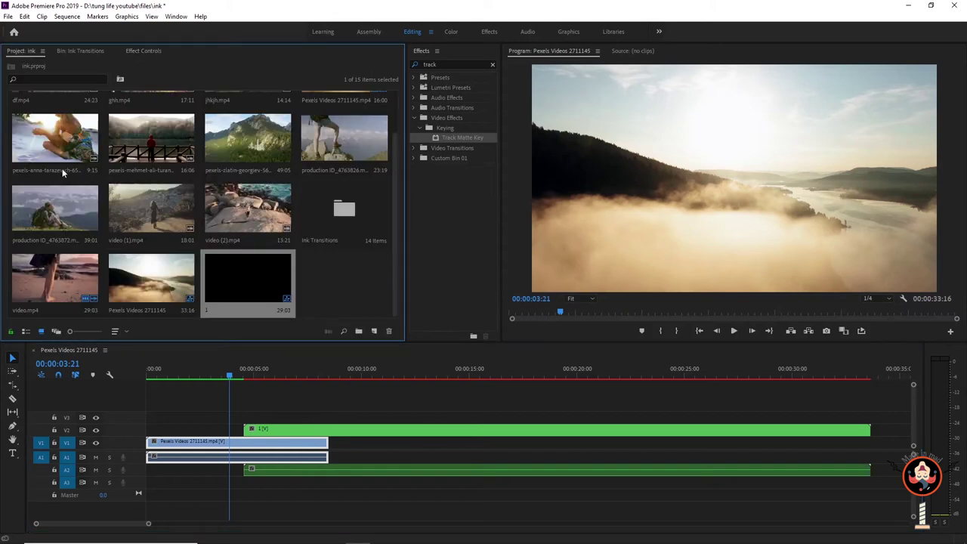
scroll(130, 199, "up", 2)
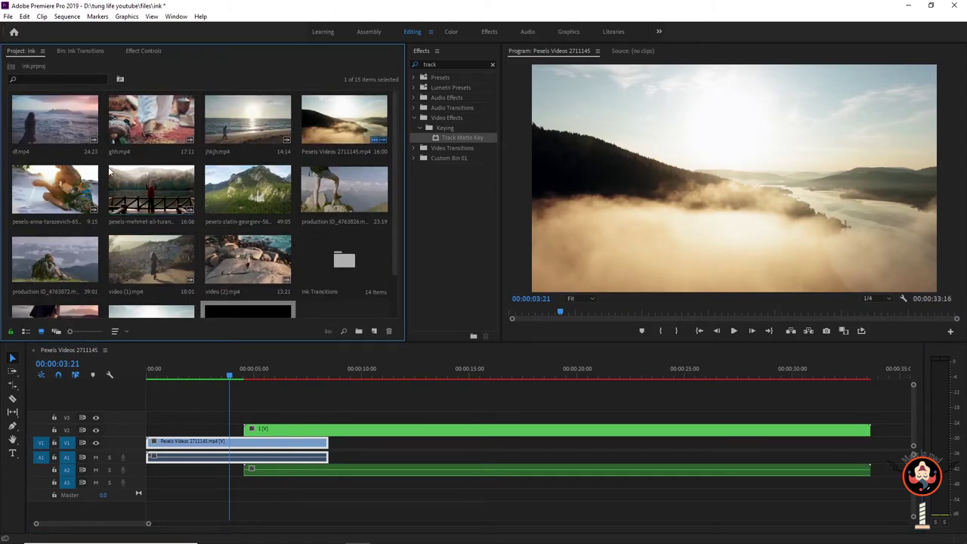
left_click(32, 135)
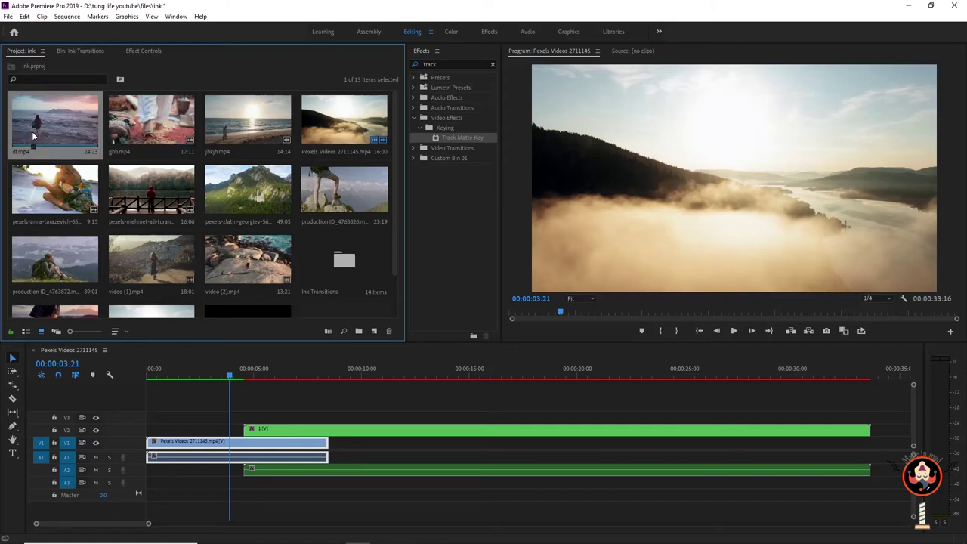
mouse_move(22, 126)
left_mouse_down()
mouse_move(268, 417)
mouse_move(300, 418)
left_mouse_up()
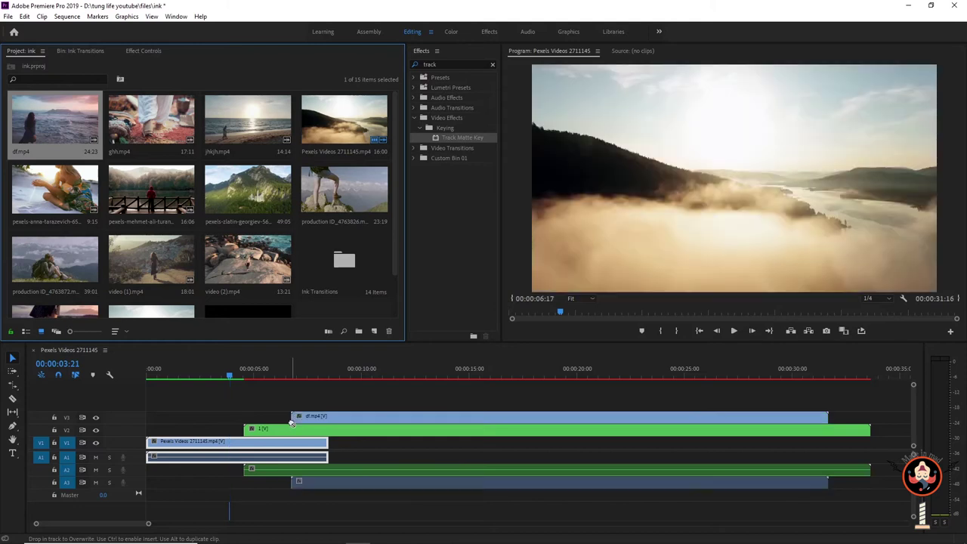
key("space")
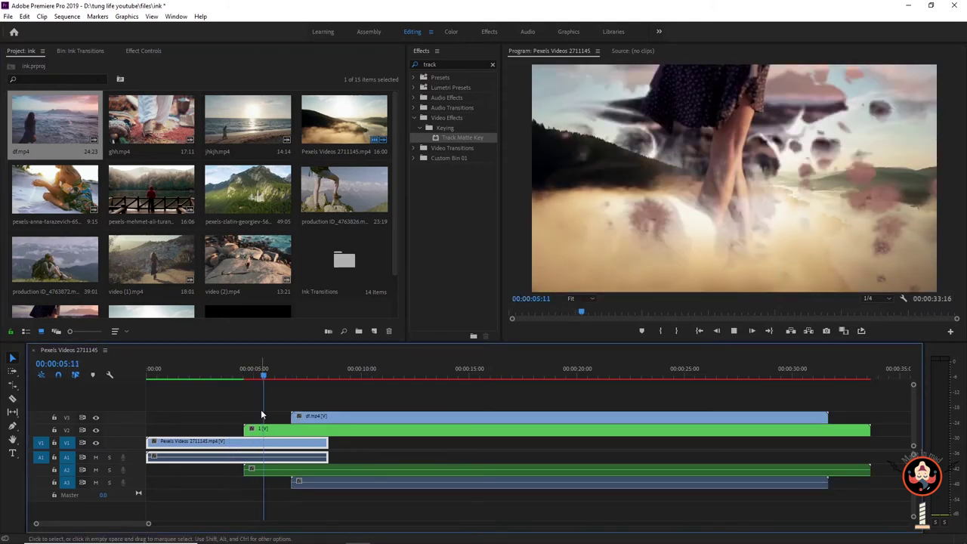
left_click_drag(307, 417, 333, 421)
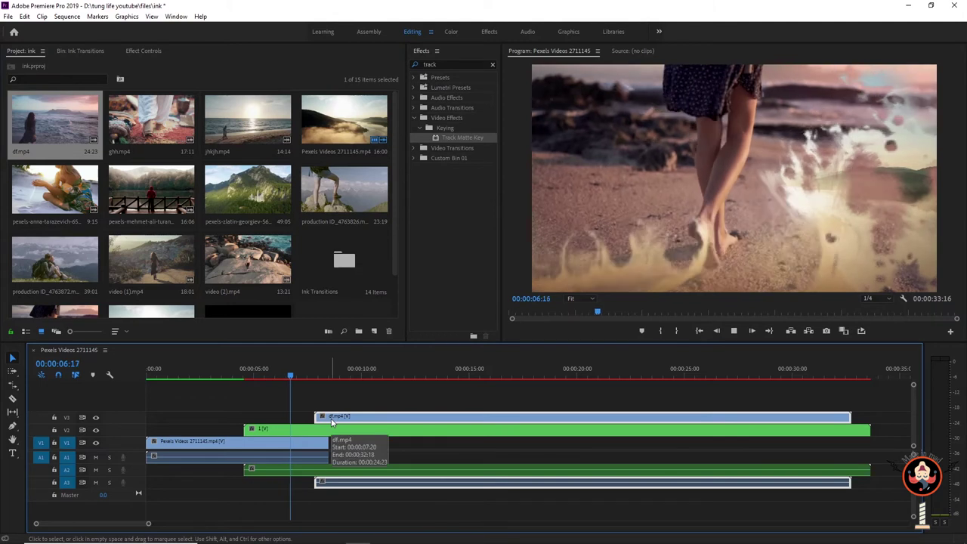
key("space")
left_click_drag(331, 421, 344, 425)
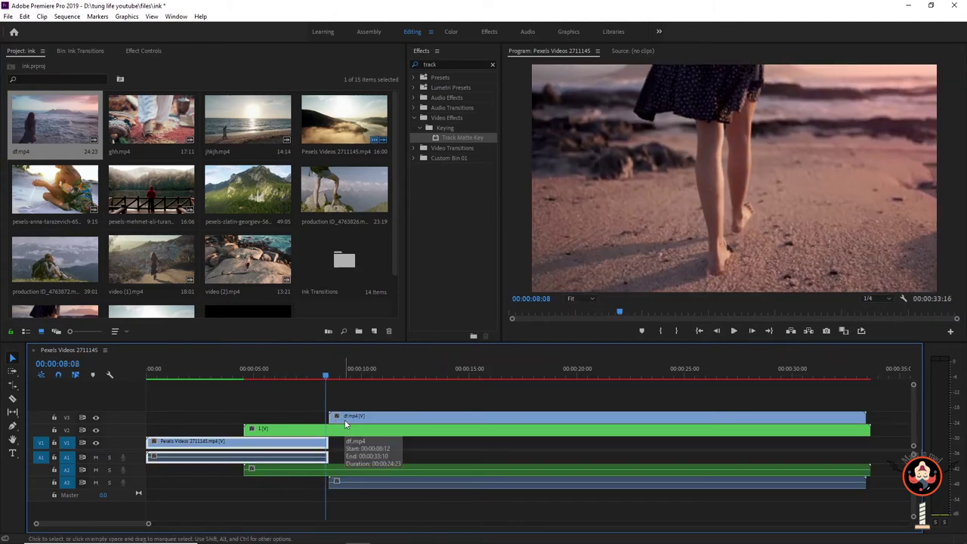
key("space")
Ripple-trim the start of the V1 Pexels clip and play back the ink transition
left_click(288, 430)
left_click(182, 375)
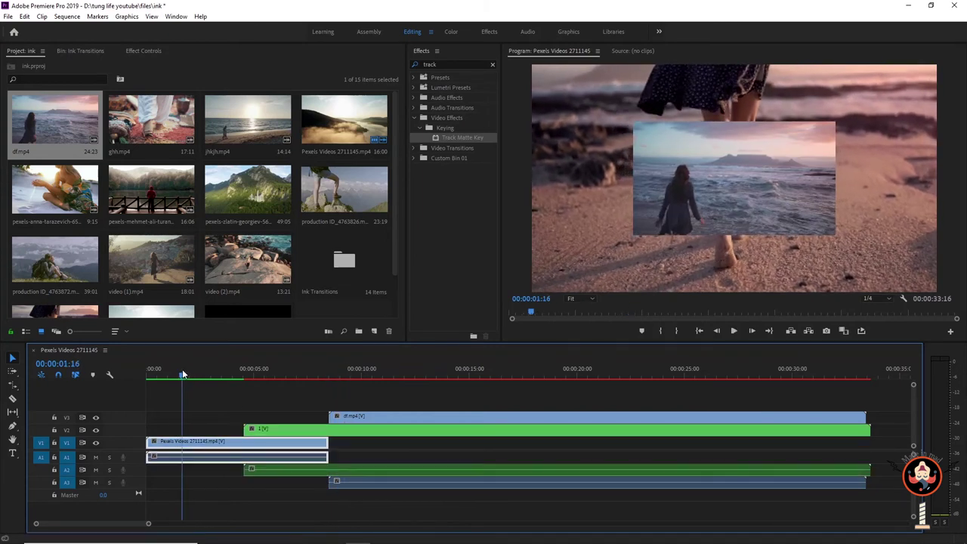
key("q")
key("space")
key("q")
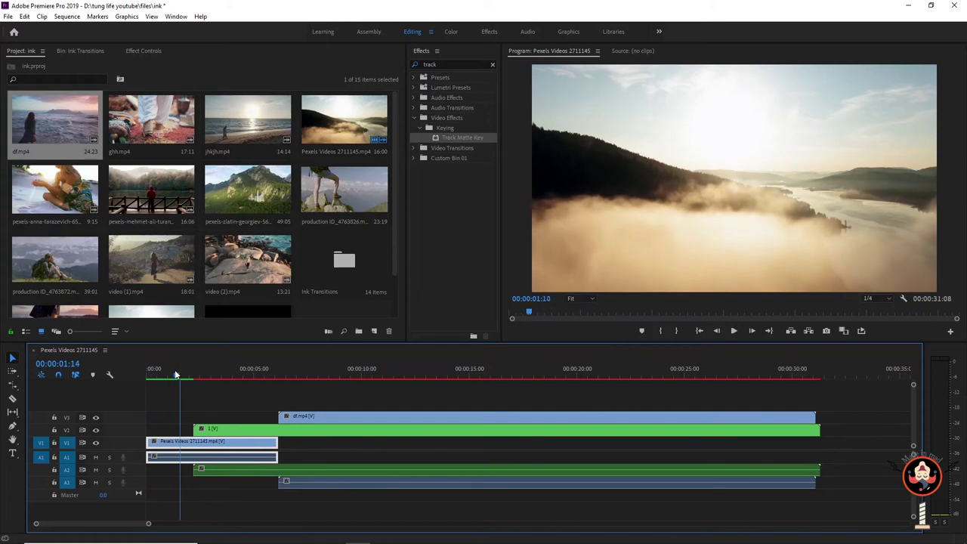
key("q")
key("space")
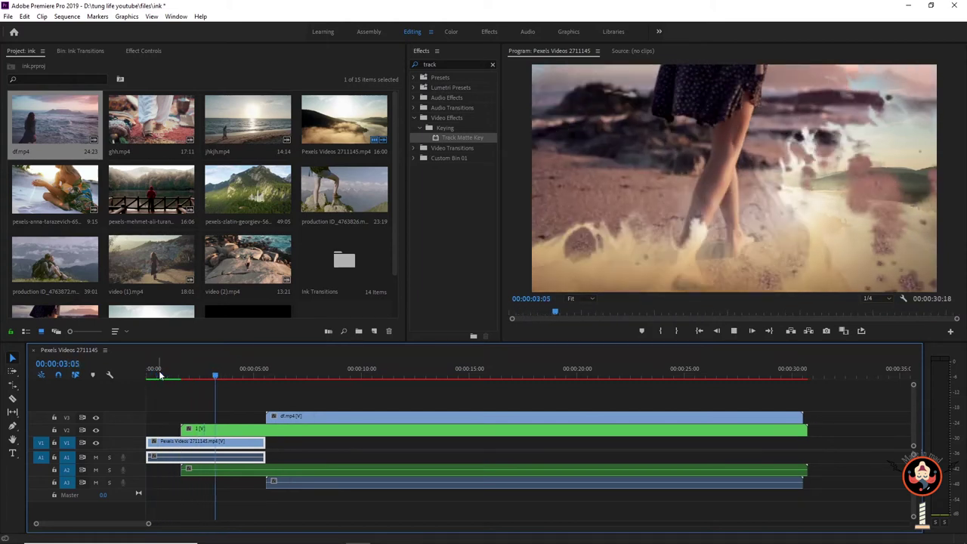
key("space")
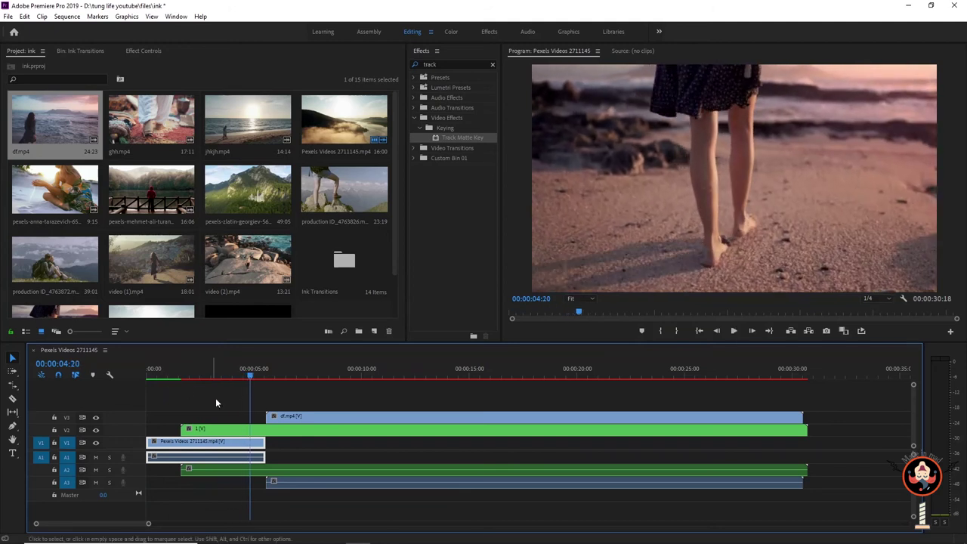
Slide df.mp4 on V3 to start near 00:04 and scale it to 203
left_click_drag(283, 417, 261, 420)
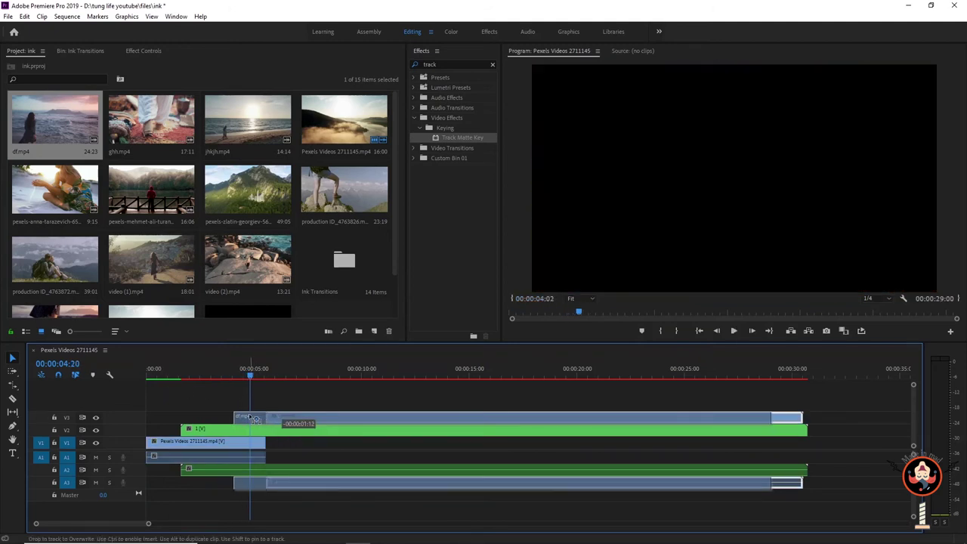
left_click_drag(255, 418, 251, 418)
left_click(143, 50)
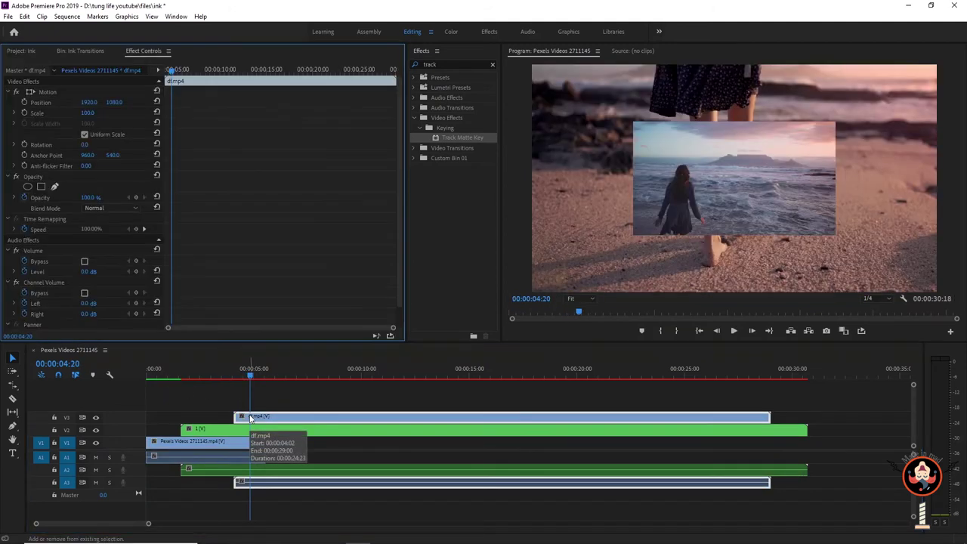
left_click_drag(88, 113, 159, 112)
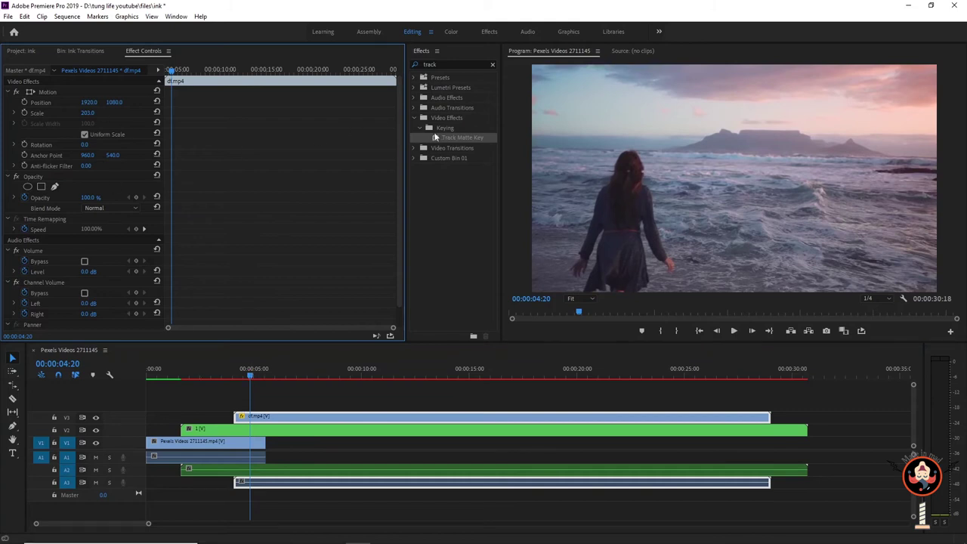
left_click(73, 49)
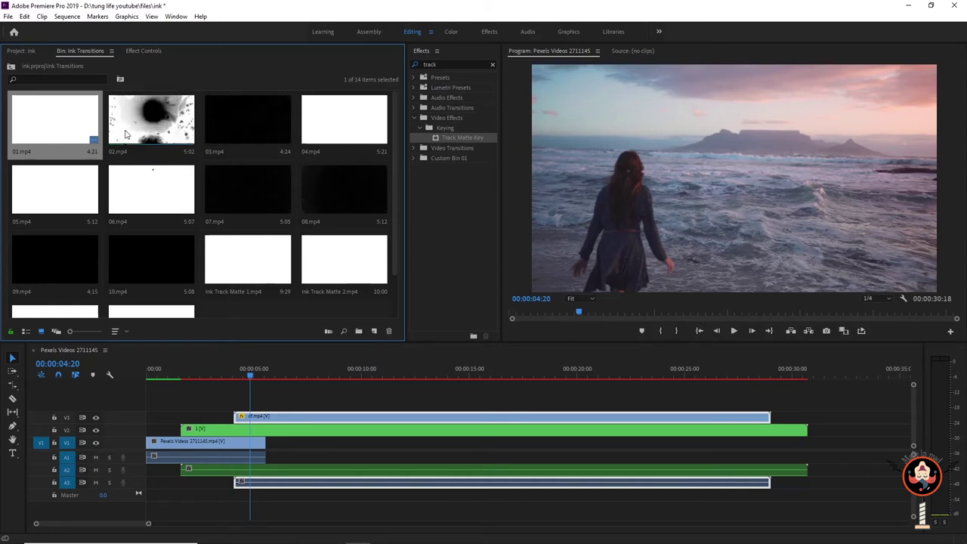
Drop the 05.mp4 ink clip onto V4 above df.mp4 and set its Scale to 202
left_click(39, 200)
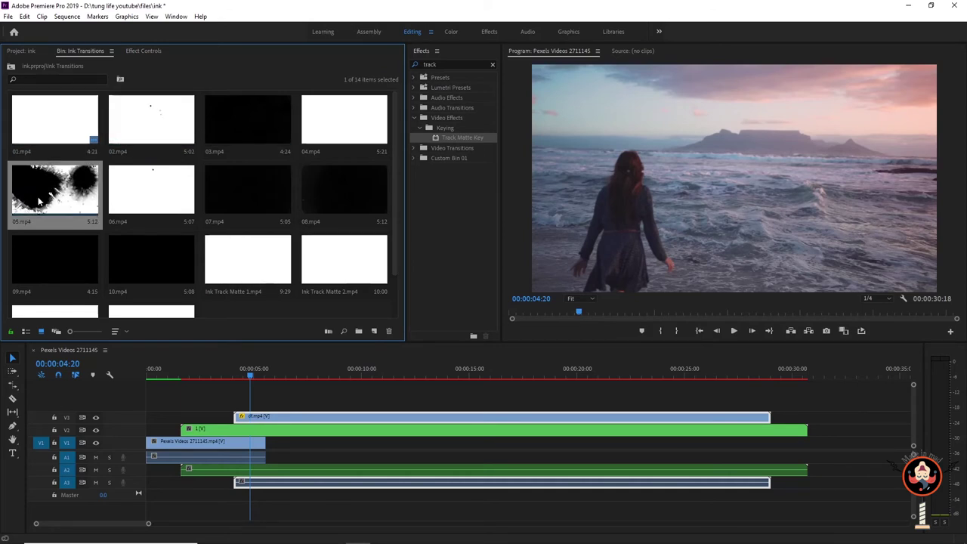
mouse_move(42, 191)
left_mouse_down()
mouse_move(262, 406)
mouse_move(247, 404)
left_mouse_up()
left_click(258, 404)
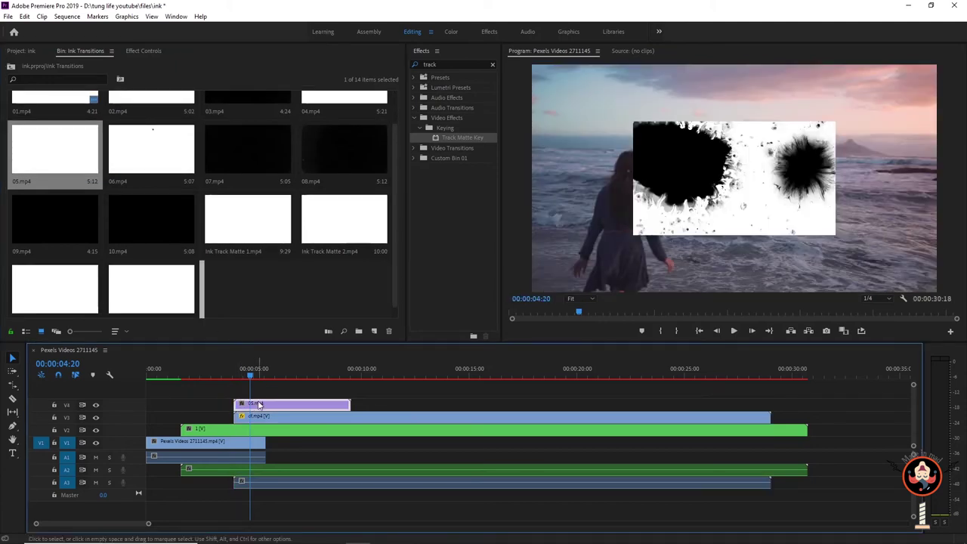
key("shift+5")
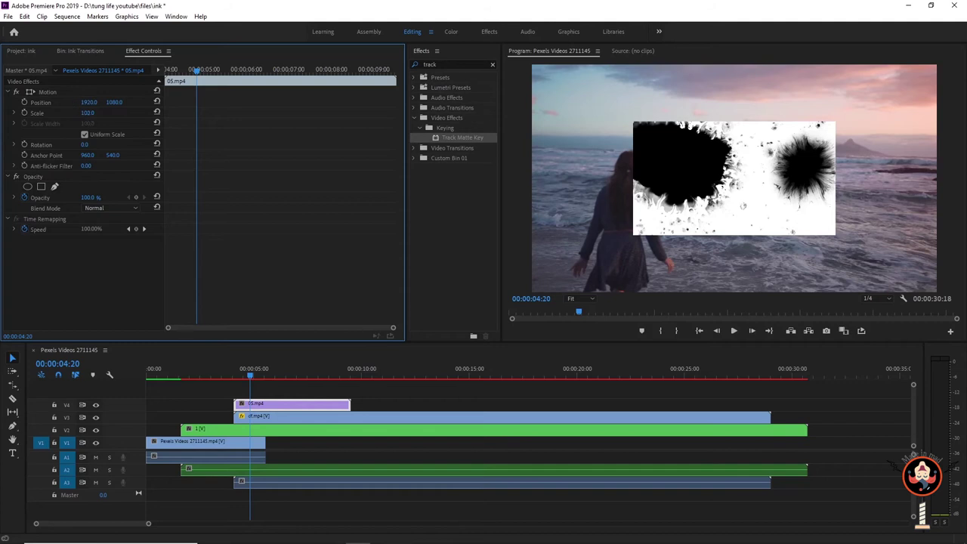
left_click_drag(88, 113, 163, 113)
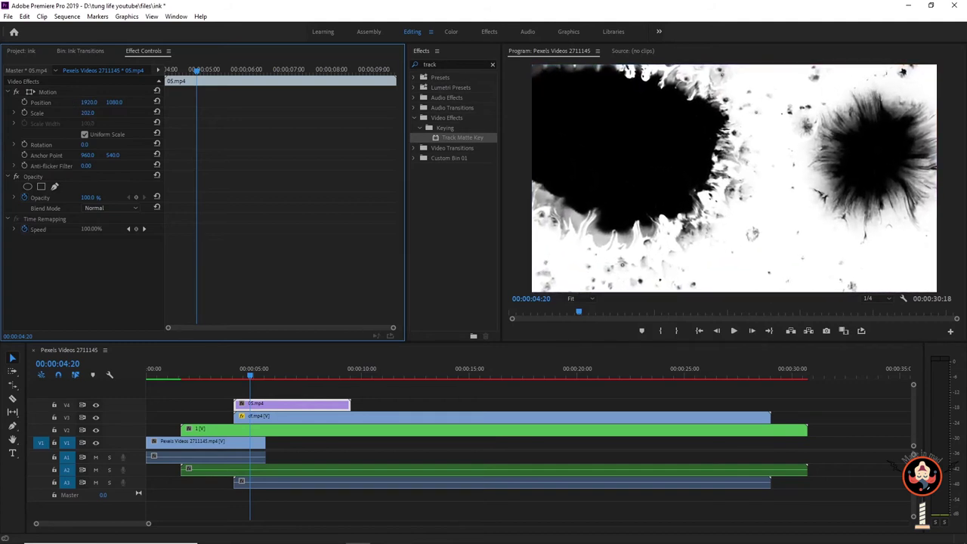
left_click(93, 112)
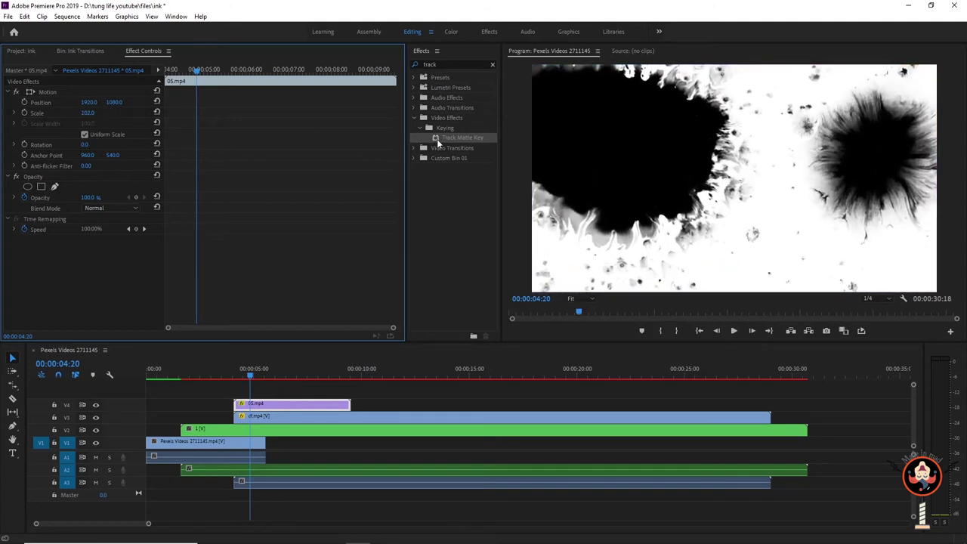
left_click(452, 138)
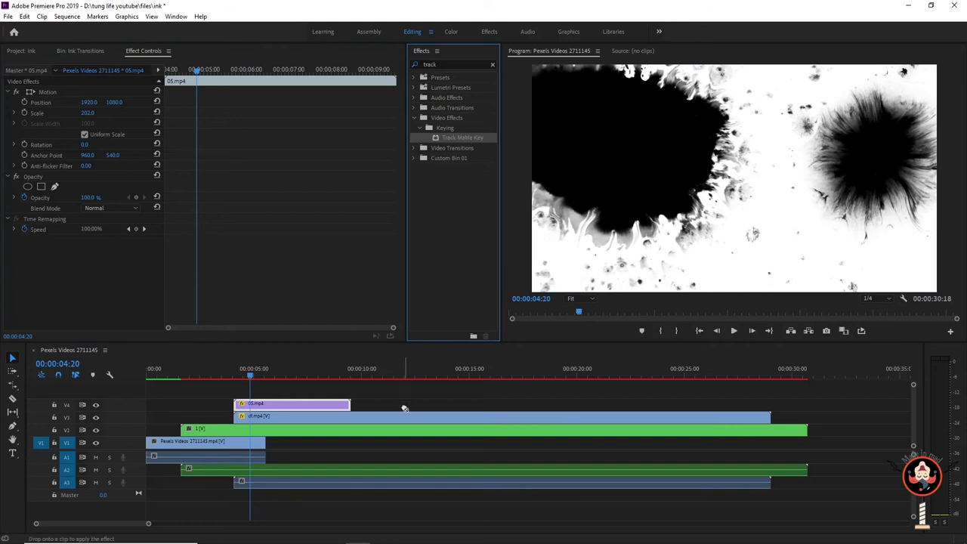
Give df.mp4 a Track Matte Key using Video 4, Matte Luma and Reverse, then preview the cut
left_click_drag(404, 408, 405, 418)
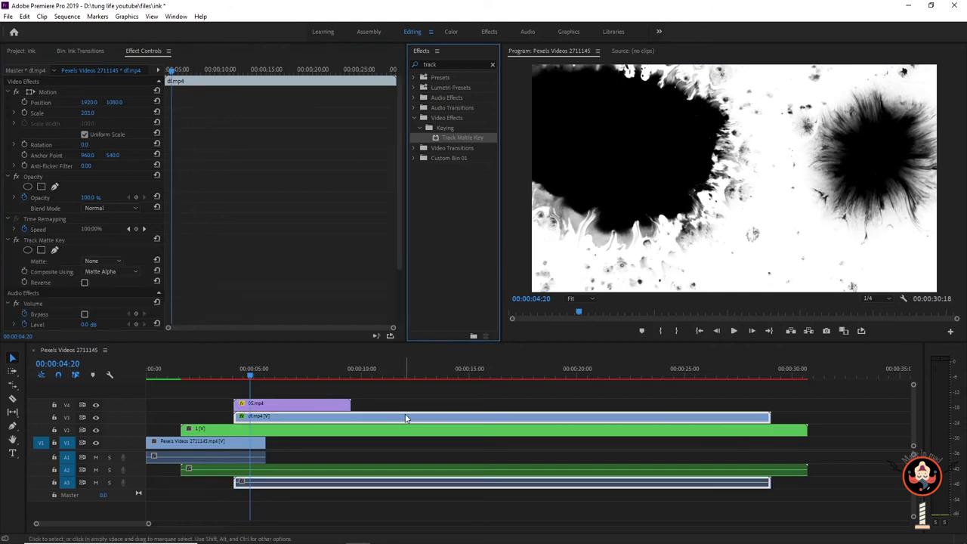
left_click(264, 419)
left_click(106, 262)
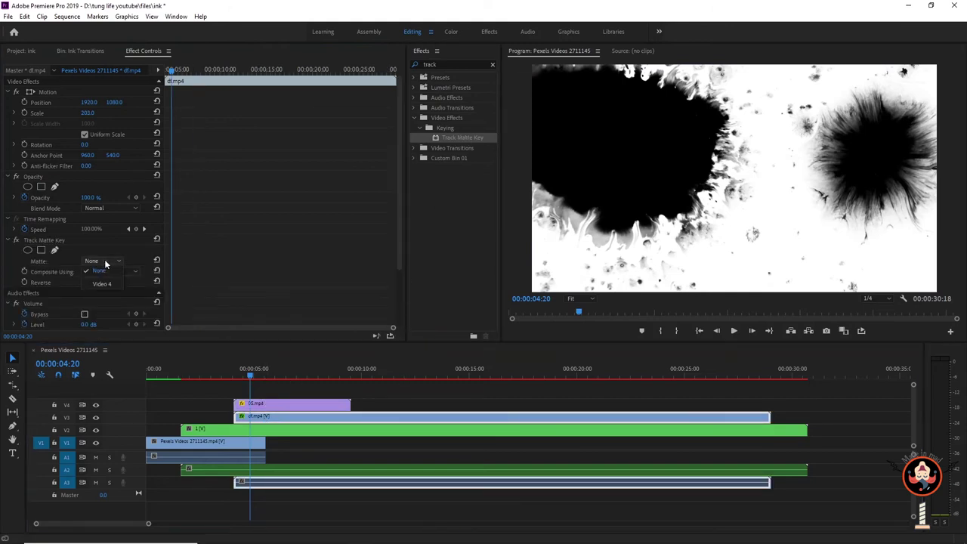
left_click(105, 283)
left_click(119, 270)
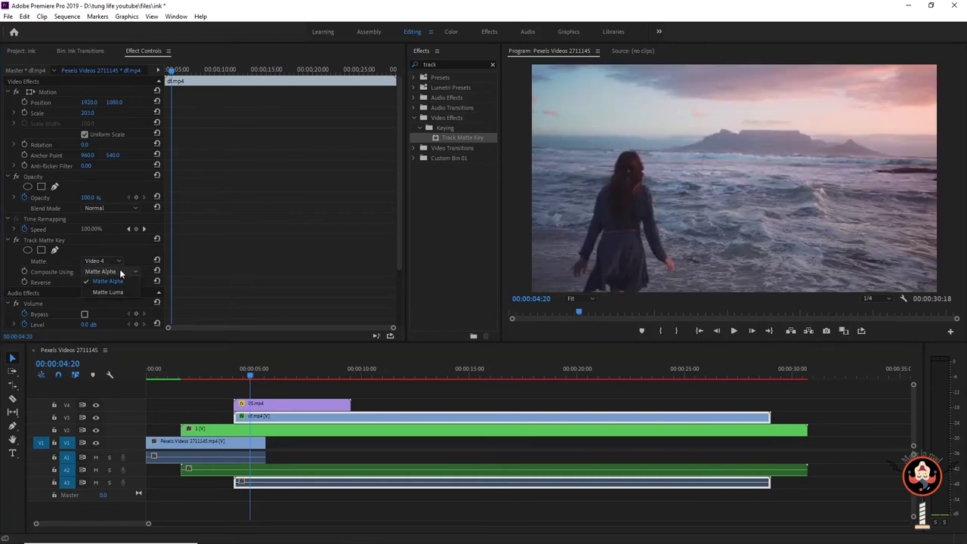
left_click(115, 290)
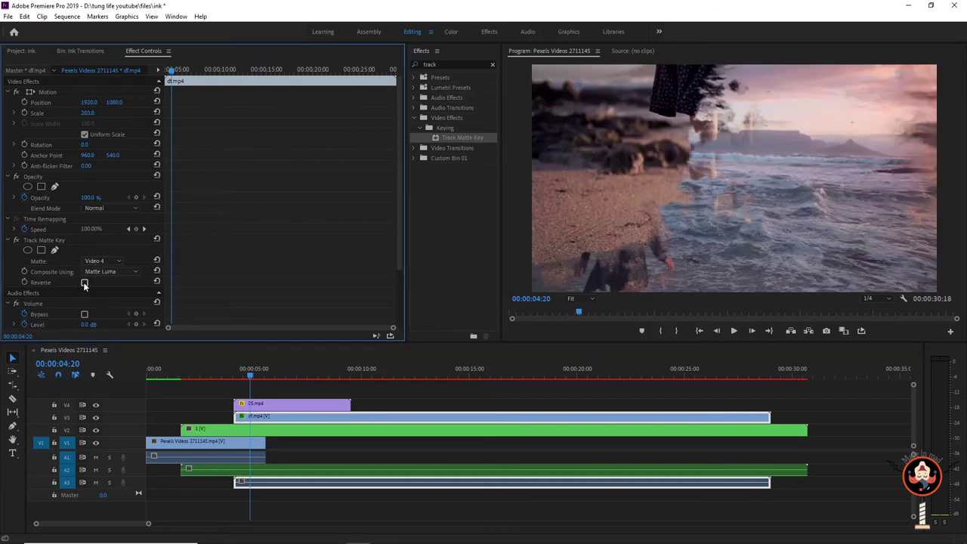
left_click(84, 283)
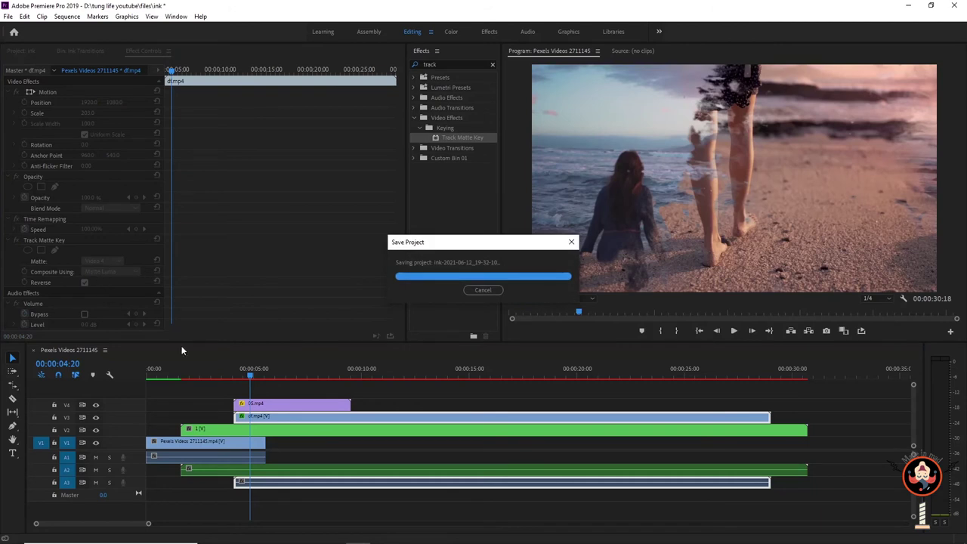
left_click_drag(235, 369, 213, 370)
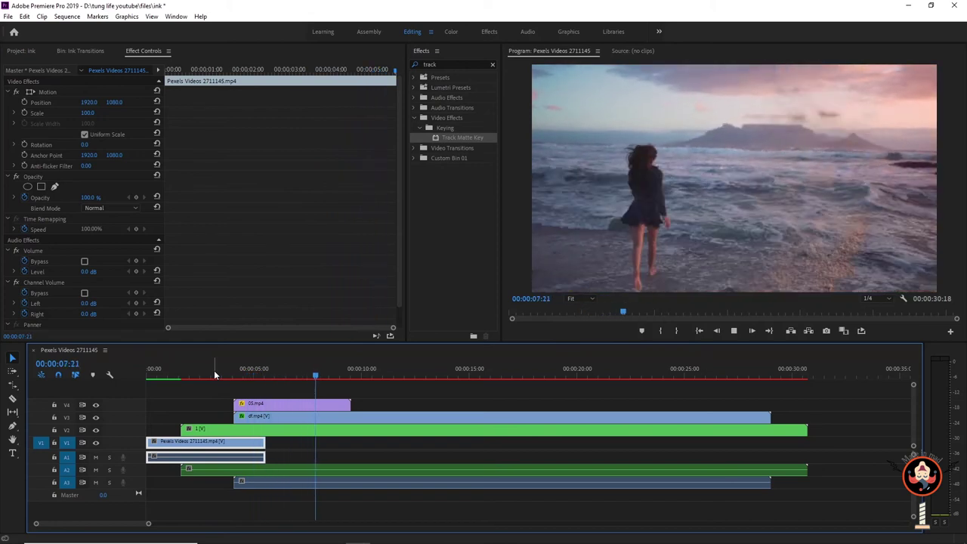
Stop playback and nest 05.mp4, df.mp4 and its audio into a sequence named 2
key("space")
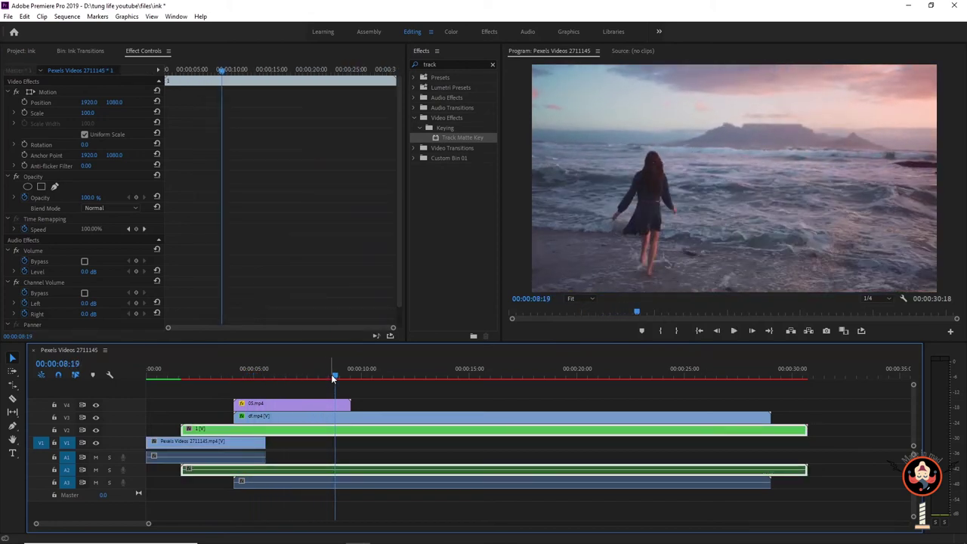
left_click_drag(331, 374, 371, 374)
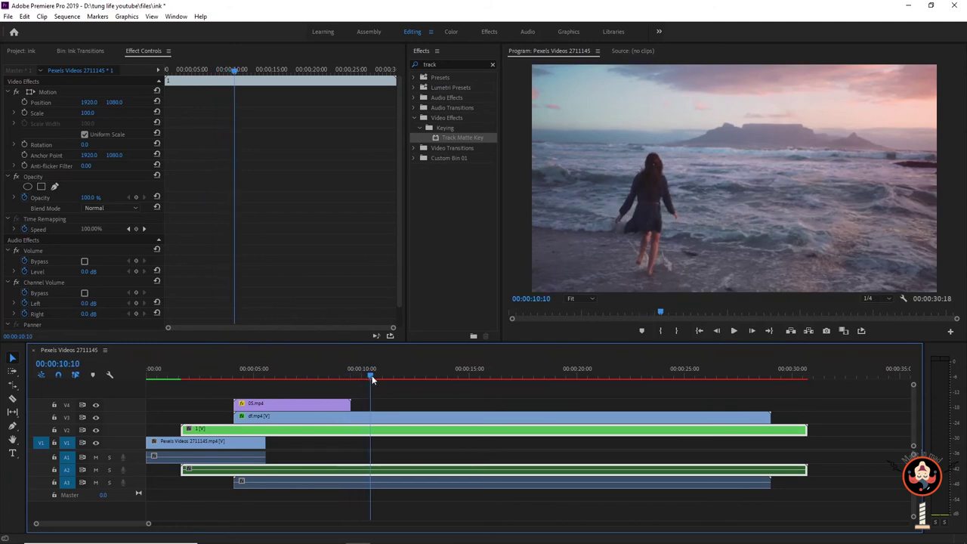
left_click_drag(273, 385, 302, 417)
right_click(302, 417)
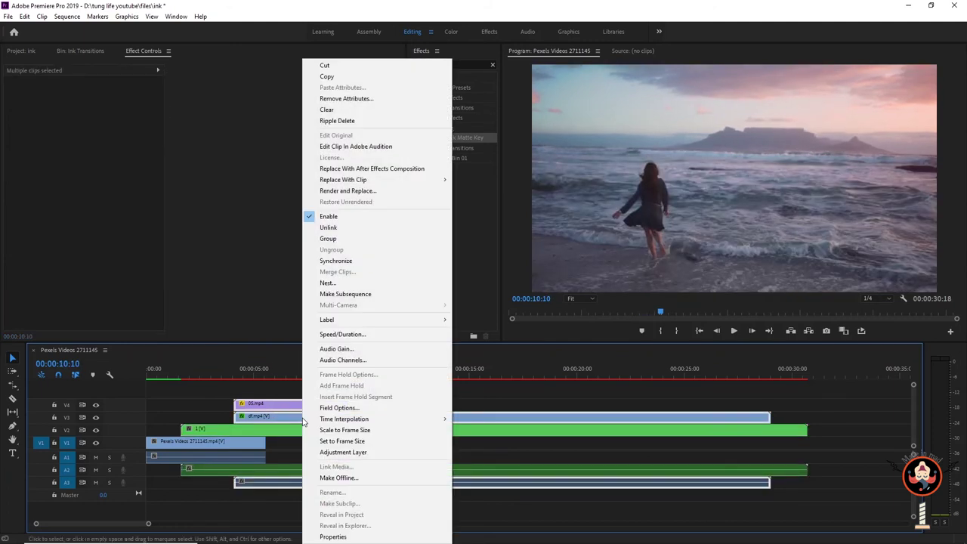
left_click(324, 283)
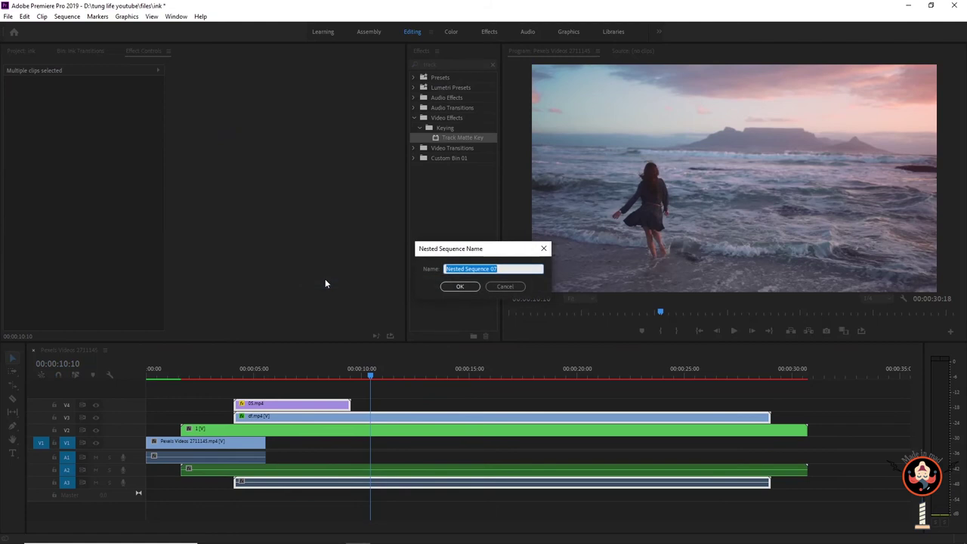
type("2")
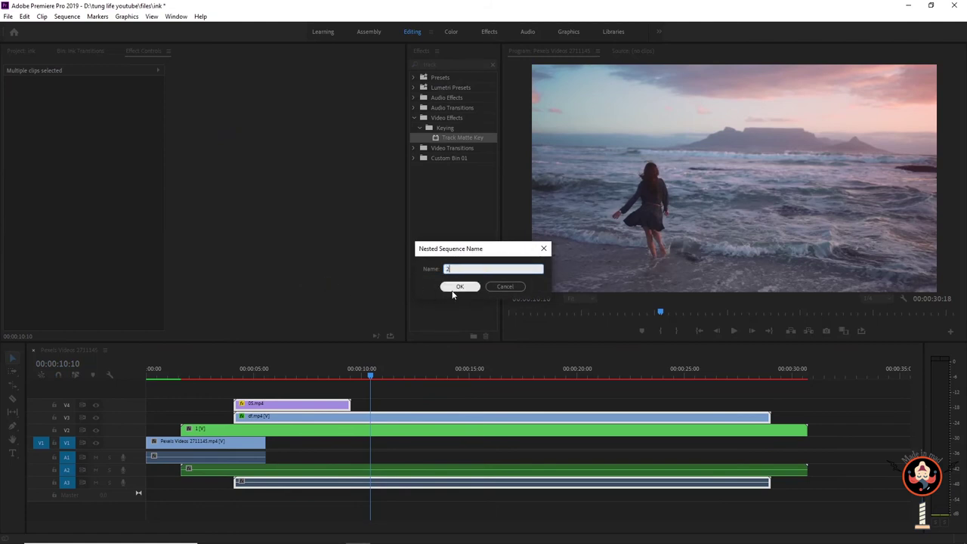
left_click(455, 288)
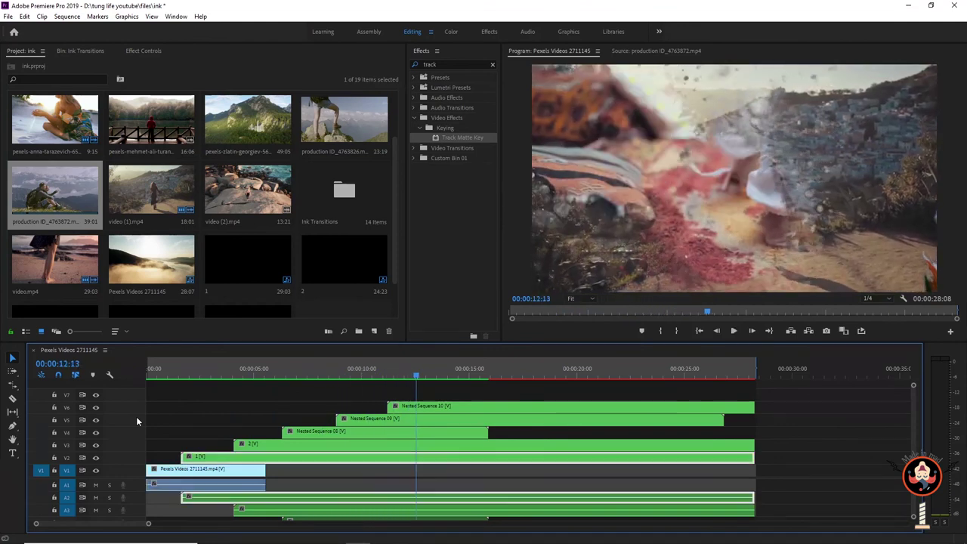
Save the project and bring the playhead back to the sequence's opening frames
key("ctrl+s")
left_click(240, 373)
left_click(166, 374)
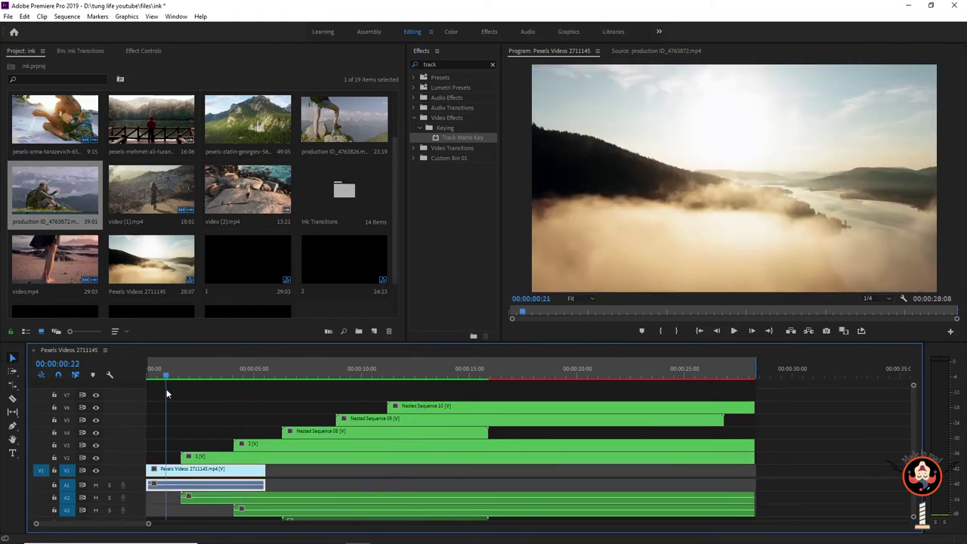